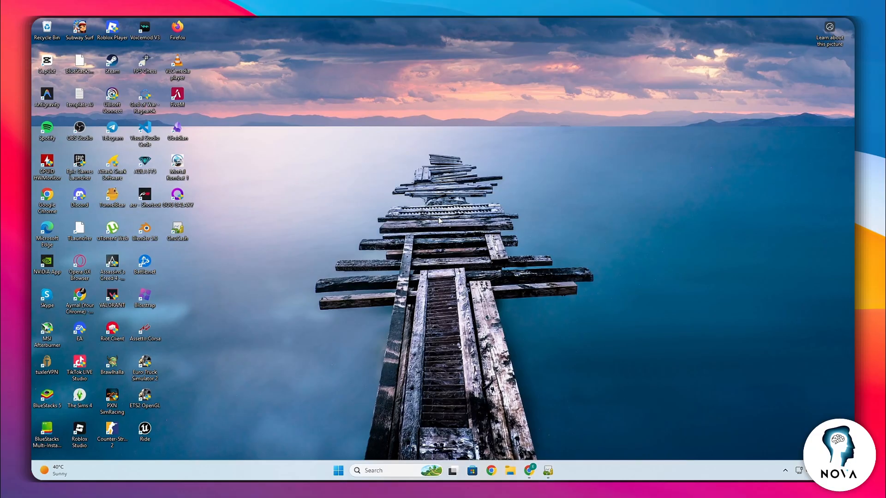
Review the GnuCash 5.14 download options for Microsoft Windows on gnucash.org in the browser
{"action": "left_click", "coordinate": [529, 471]}
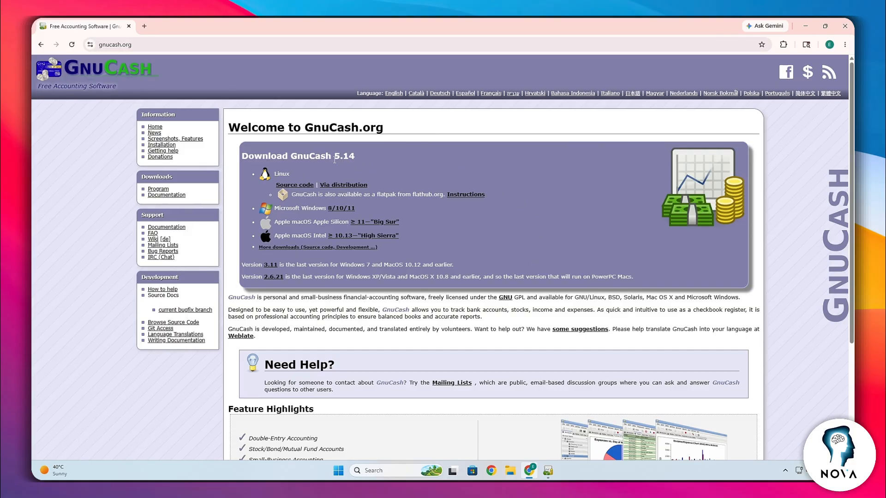
{"action": "left_click_drag", "start_coordinate": [241, 157], "coordinate": [361, 157]}
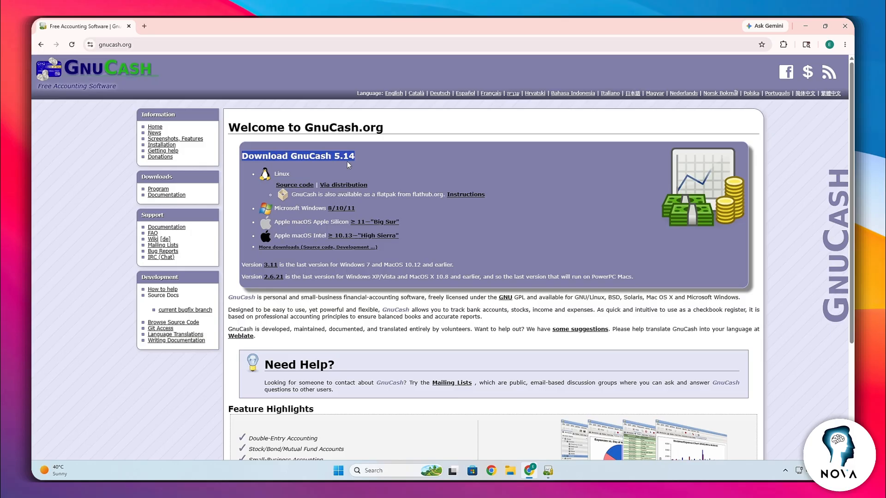
{"action": "left_click", "coordinate": [321, 164]}
{"action": "scroll", "coordinate": [322, 165], "scroll_direction": "down", "scroll_amount": 1}
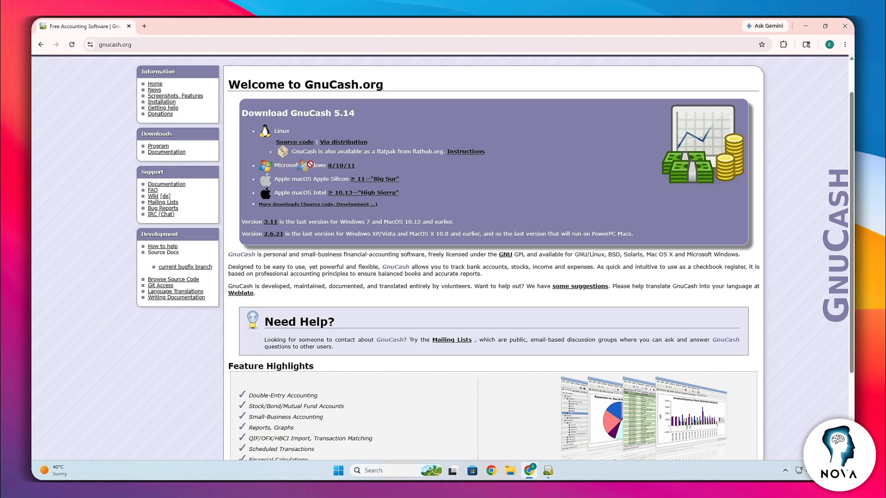
{"action": "mouse_move", "coordinate": [326, 165]}
{"action": "left_mouse_down"}
{"action": "mouse_move", "coordinate": [276, 166]}
{"action": "mouse_move", "coordinate": [315, 167]}
{"action": "left_mouse_up"}
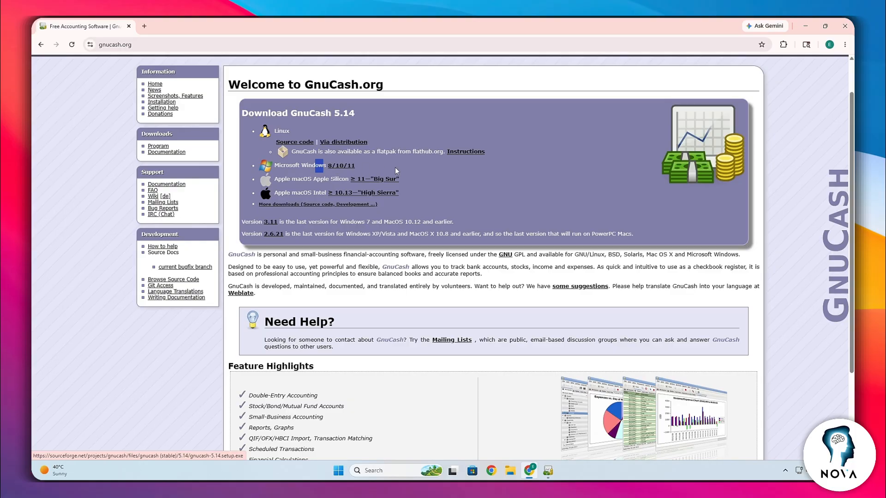
{"action": "left_click", "coordinate": [491, 170]}
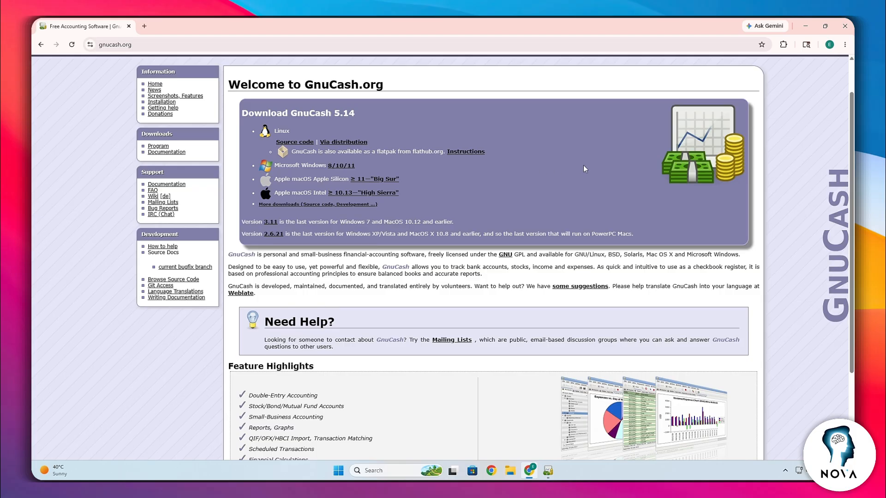
{"action": "left_click", "coordinate": [805, 26]}
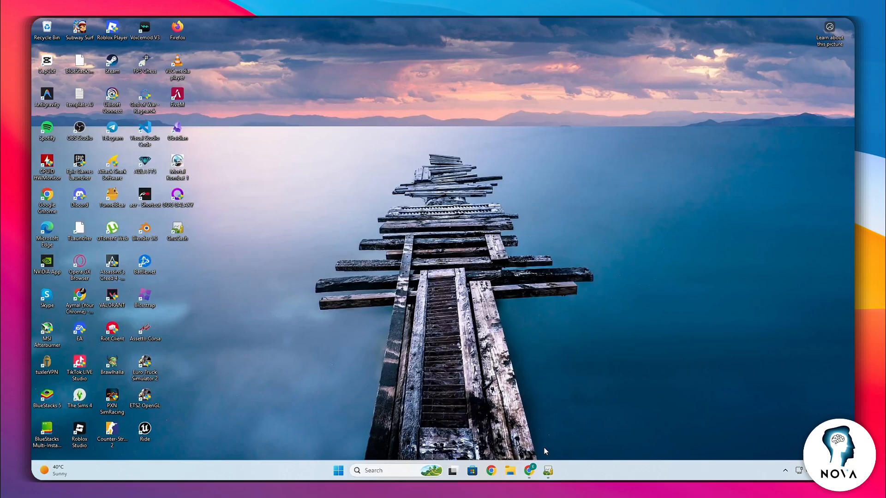
Switch to the open GnuCash setup wizard, continue past the information page and finish the installation
{"action": "left_click", "coordinate": [546, 473]}
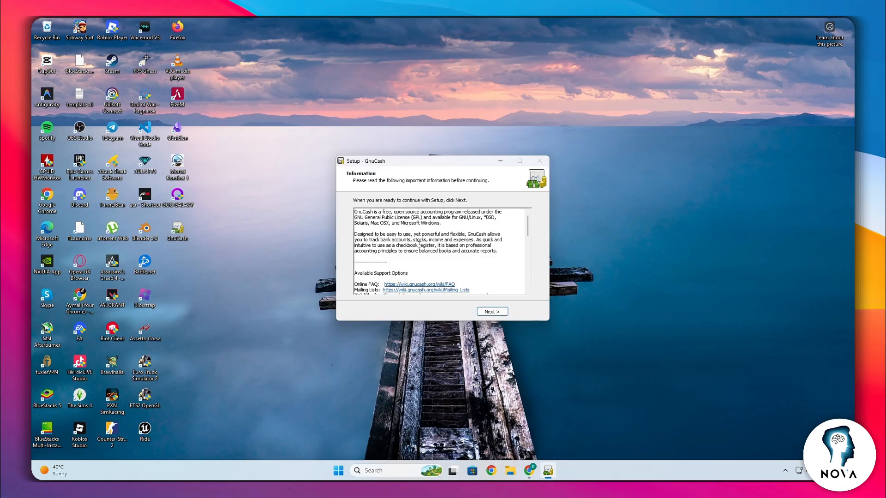
{"action": "left_click", "coordinate": [484, 313]}
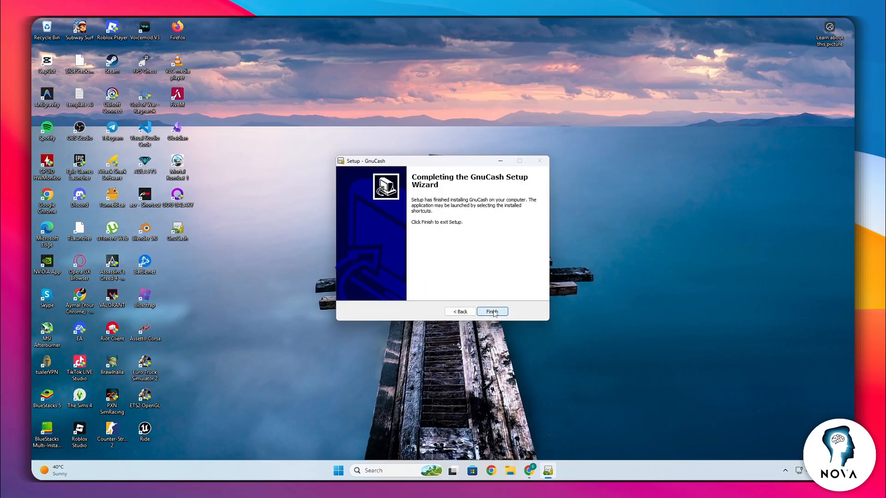
{"action": "left_click", "coordinate": [492, 312]}
Launch GnuCash, dismiss the Tip Of The Day and reposition the main window
{"action": "double_click", "coordinate": [183, 235]}
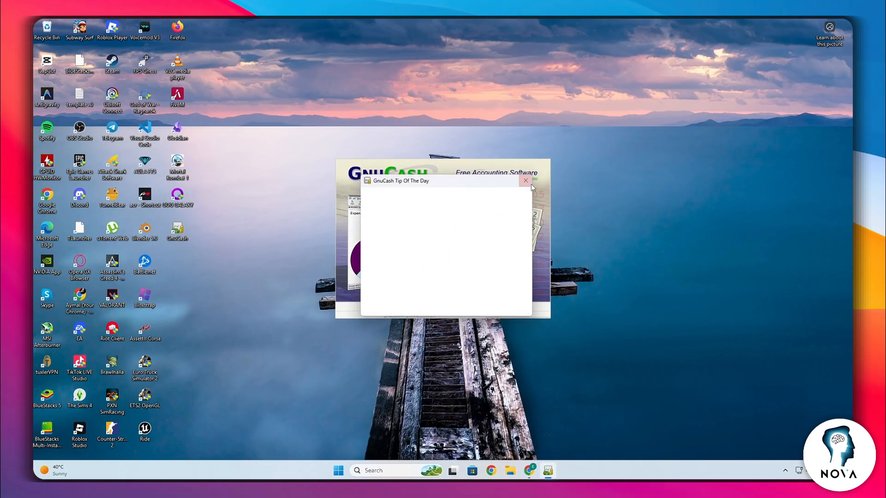
{"action": "left_click", "coordinate": [527, 182]}
{"action": "left_click_drag", "start_coordinate": [283, 83], "coordinate": [466, 105]}
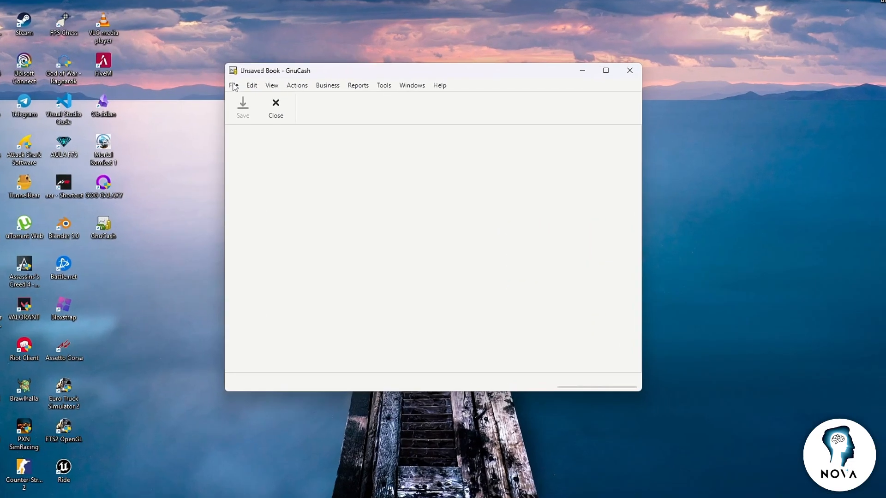
Create a new file and advance the account hierarchy assistant to the new book options
{"action": "left_click", "coordinate": [234, 87]}
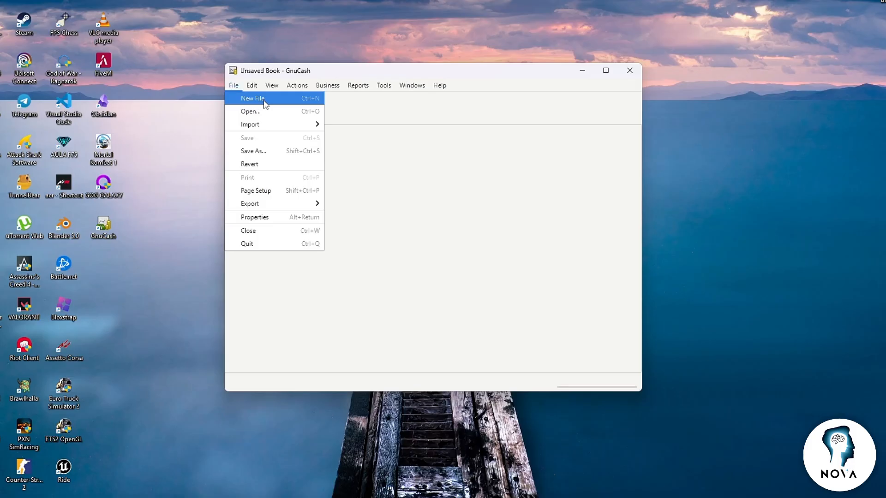
{"action": "mouse_move", "coordinate": [257, 127]}
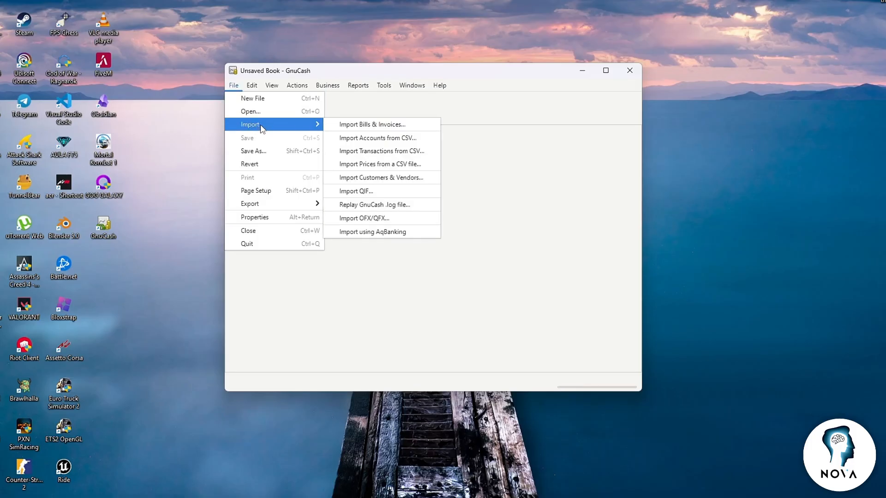
{"action": "left_click", "coordinate": [260, 101]}
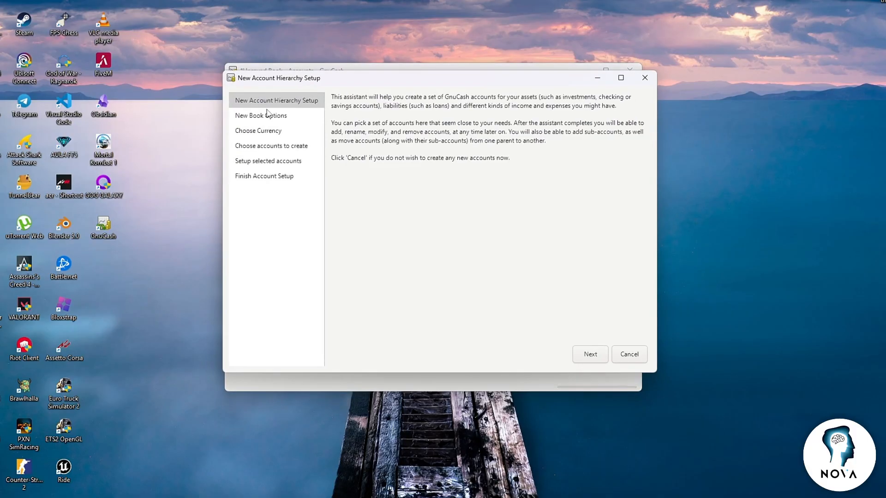
{"action": "left_click", "coordinate": [585, 355]}
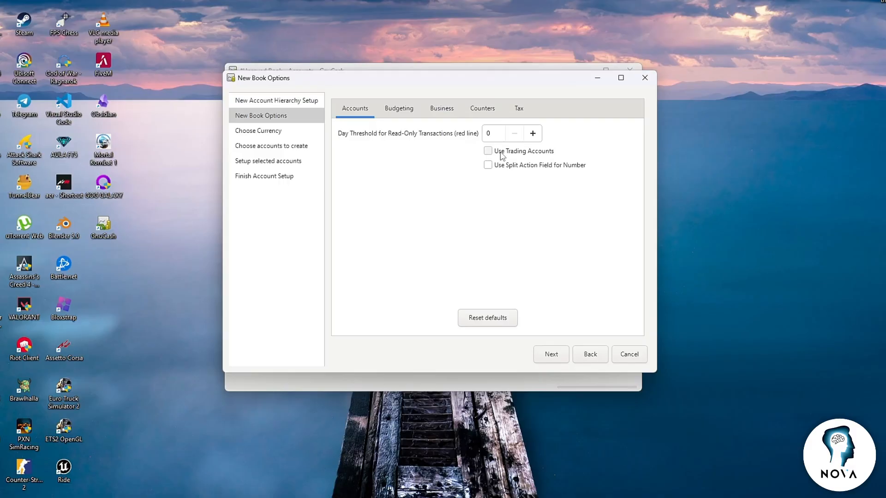
Enter "MY studio" as the company name in the business options and continue to the currency choice
{"action": "left_click", "coordinate": [425, 113]}
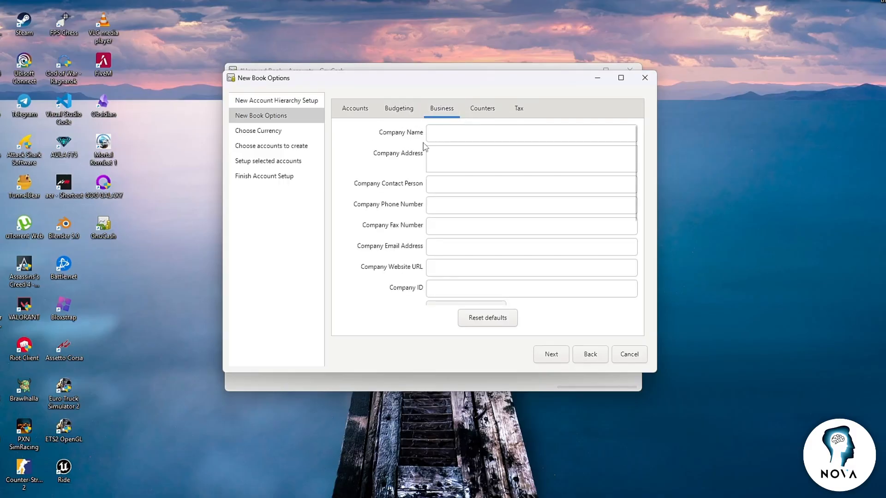
{"action": "left_click", "coordinate": [472, 134]}
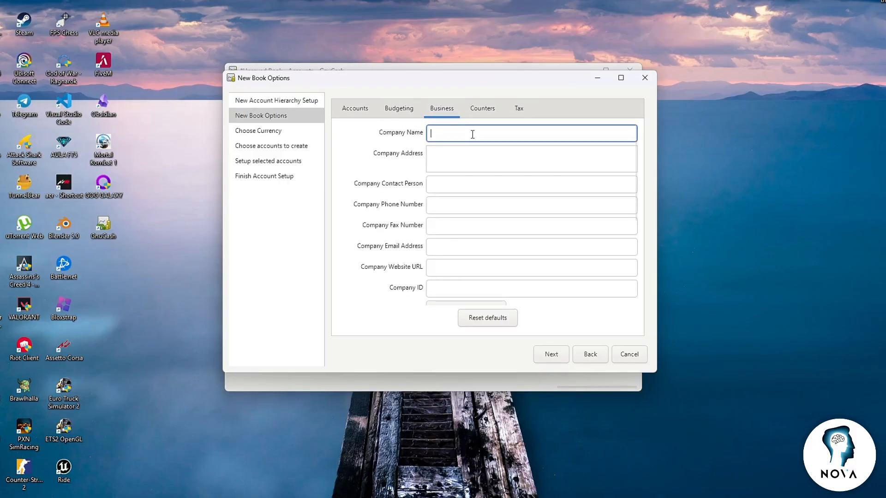
{"action": "type", "text": "MY s"}
{"action": "type", "text": "studio"}
{"action": "scroll", "coordinate": [470, 226], "scroll_direction": "down", "scroll_amount": 3}
{"action": "scroll", "coordinate": [470, 228], "scroll_direction": "up", "scroll_amount": 3}
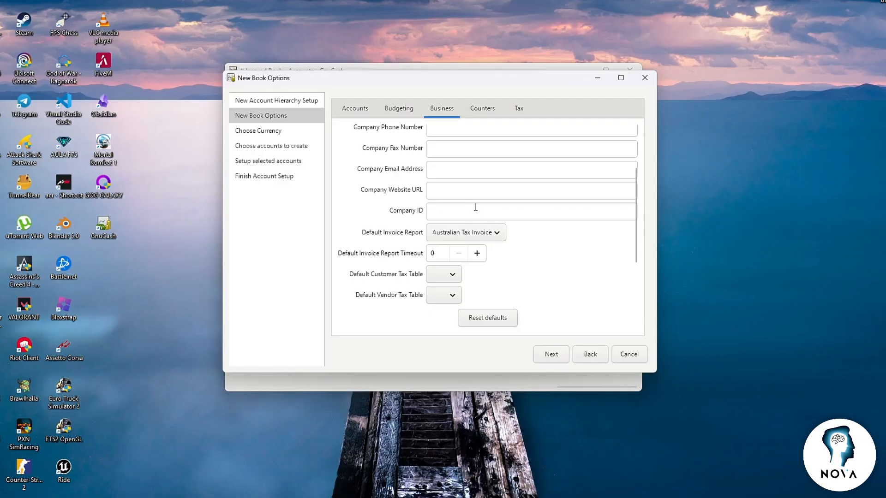
{"action": "left_click", "coordinate": [564, 356]}
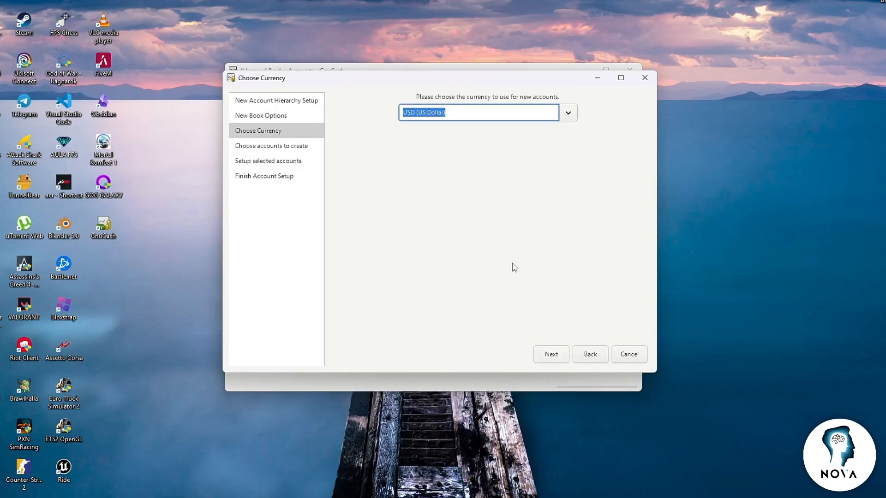
Choose USD (US Dollar) as the currency for new accounts and continue to the account categories
{"action": "left_click", "coordinate": [564, 116]}
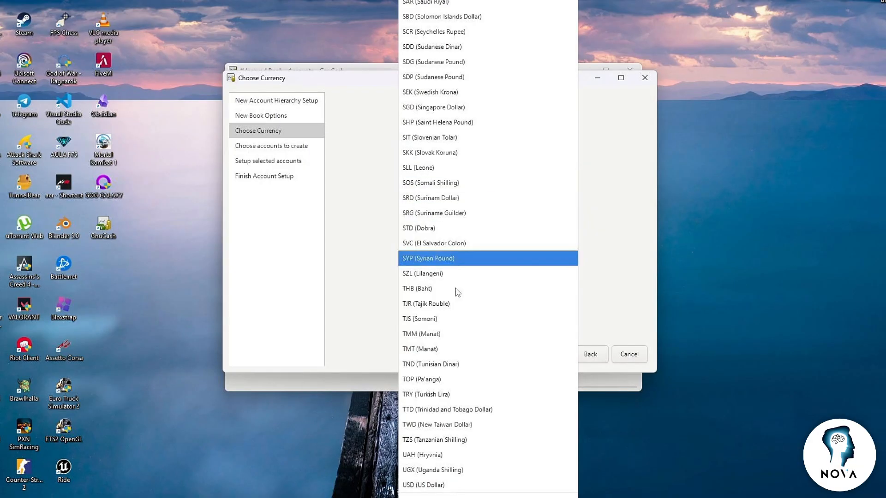
{"action": "scroll", "coordinate": [429, 383], "scroll_direction": "down", "scroll_amount": 2}
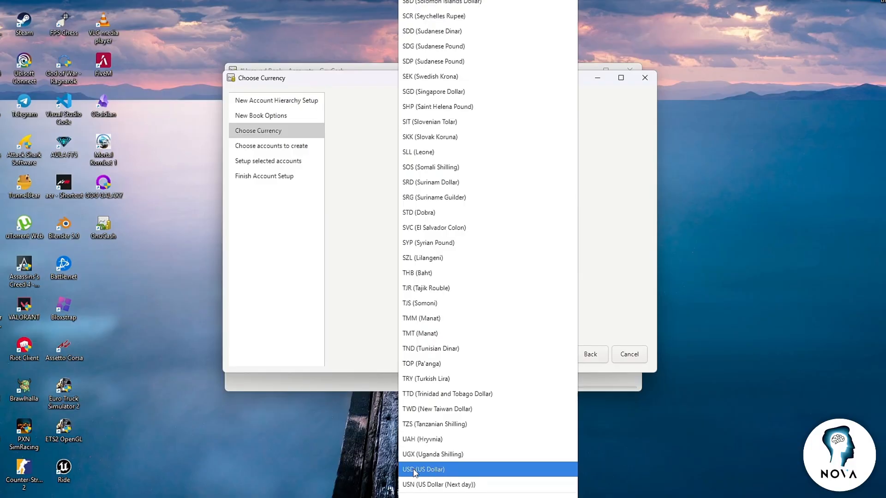
{"action": "left_click", "coordinate": [434, 470]}
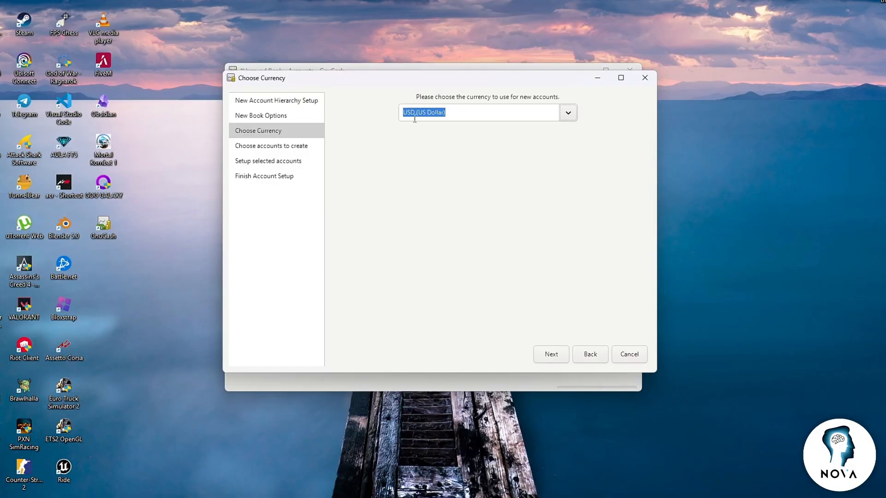
{"action": "left_click", "coordinate": [459, 116]}
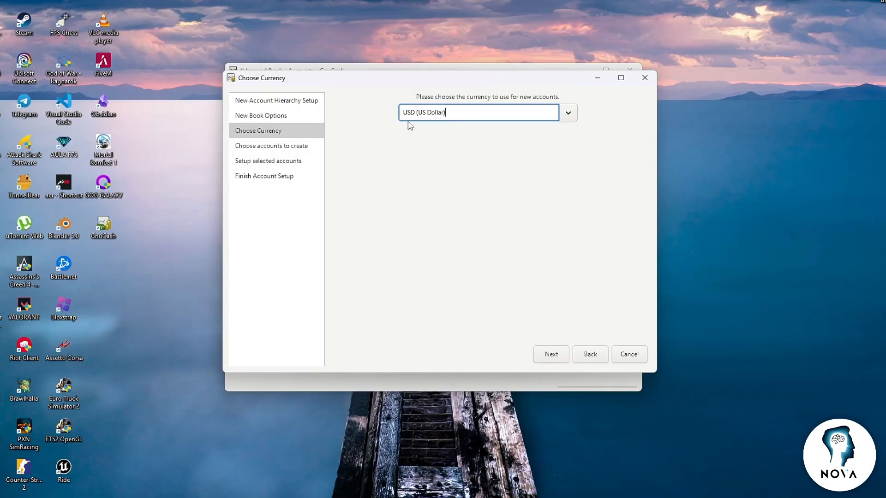
{"action": "left_click", "coordinate": [539, 355]}
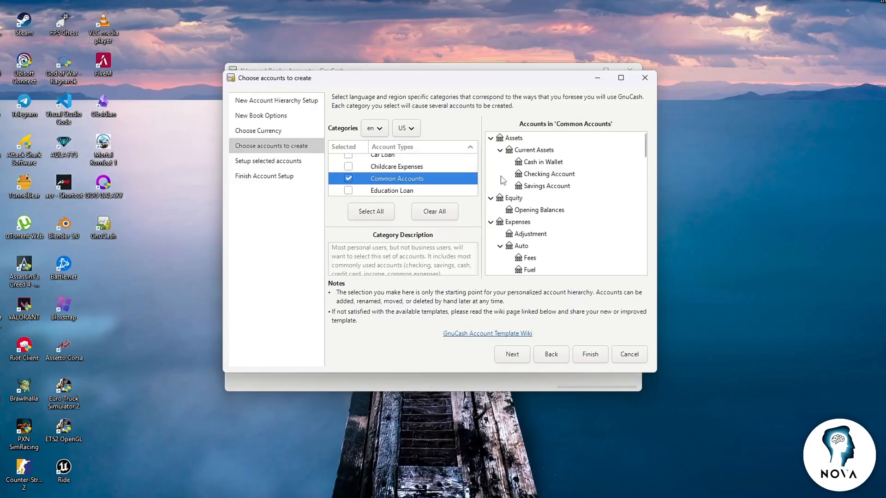
Include the Business Accounts category and deselect Common Accounts among the account types
{"action": "scroll", "coordinate": [428, 181], "scroll_direction": "up", "scroll_amount": 3}
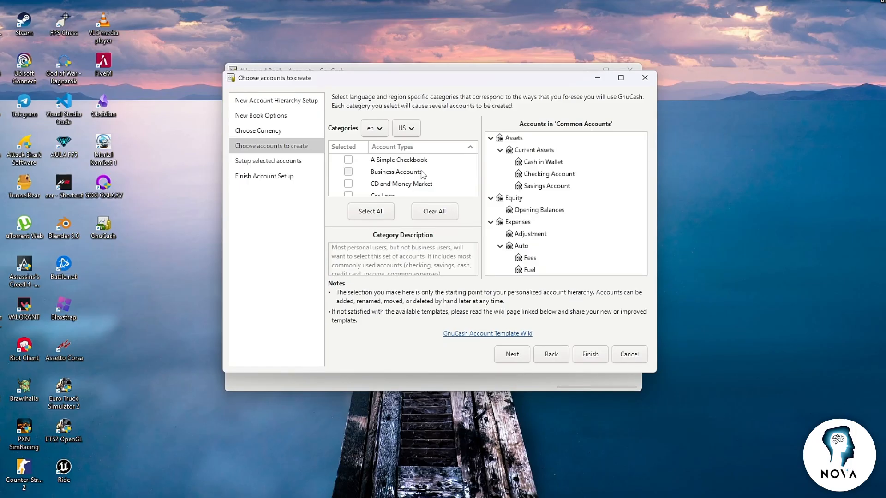
{"action": "scroll", "coordinate": [380, 173], "scroll_direction": "down", "scroll_amount": 3}
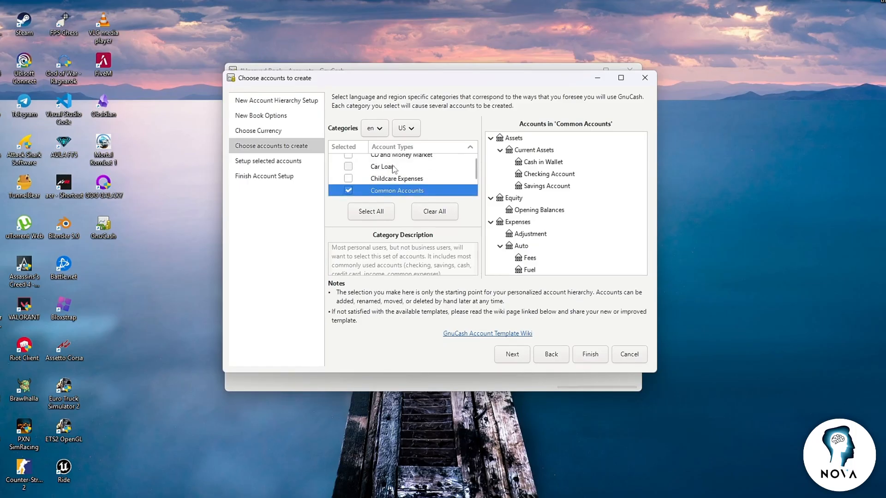
{"action": "scroll", "coordinate": [381, 178], "scroll_direction": "down", "scroll_amount": 2}
{"action": "scroll", "coordinate": [388, 184], "scroll_direction": "up", "scroll_amount": 5}
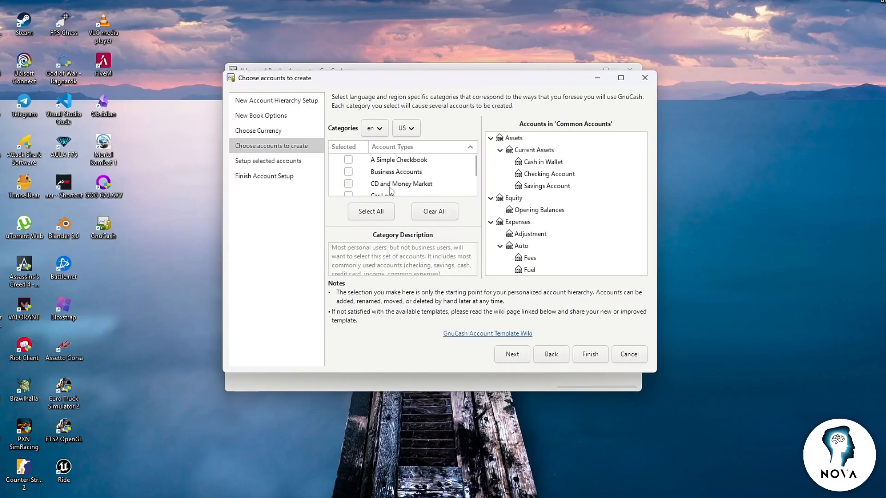
{"action": "scroll", "coordinate": [391, 192], "scroll_direction": "down", "scroll_amount": 1}
{"action": "scroll", "coordinate": [392, 192], "scroll_direction": "down", "scroll_amount": 1}
{"action": "scroll", "coordinate": [391, 192], "scroll_direction": "up", "scroll_amount": 3}
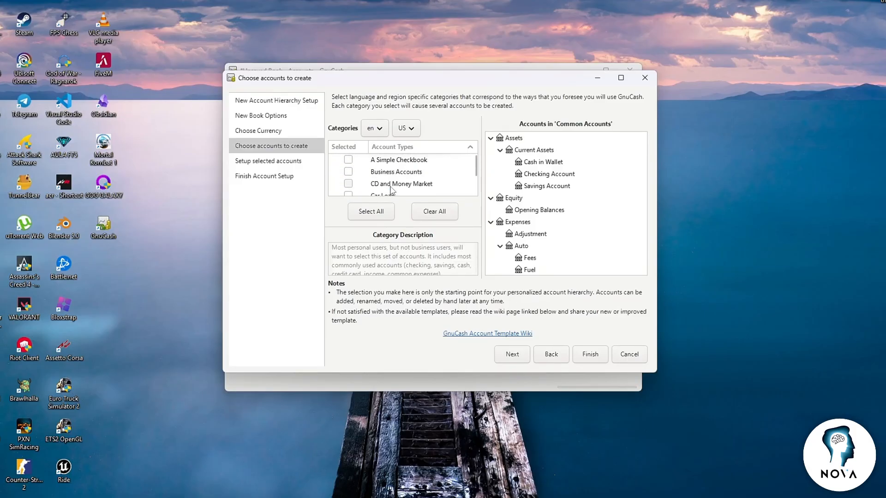
{"action": "left_click", "coordinate": [348, 172]}
{"action": "scroll", "coordinate": [362, 175], "scroll_direction": "down", "scroll_amount": 5}
{"action": "left_click", "coordinate": [349, 171]}
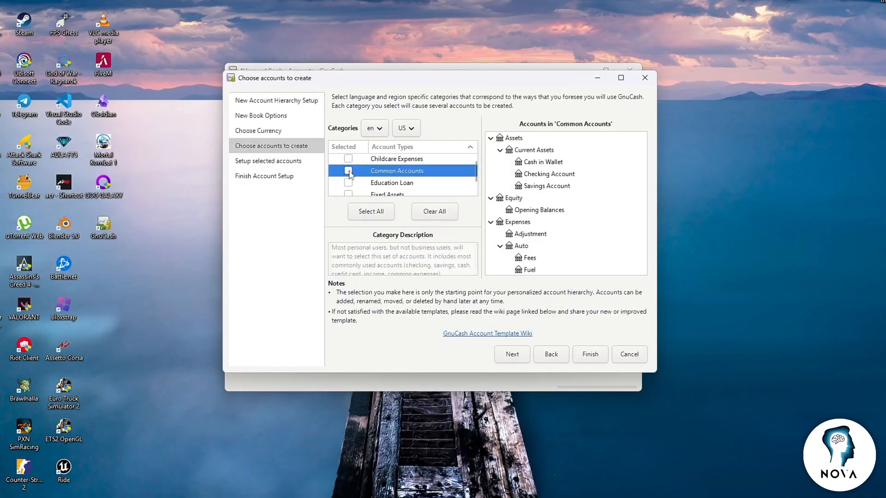
Check the remaining categories, preview the accounts in Business Accounts and continue to the selected accounts' setup
{"action": "scroll", "coordinate": [388, 173], "scroll_direction": "down", "scroll_amount": 5}
{"action": "scroll", "coordinate": [390, 174], "scroll_direction": "down", "scroll_amount": 3}
{"action": "scroll", "coordinate": [385, 178], "scroll_direction": "up", "scroll_amount": 10}
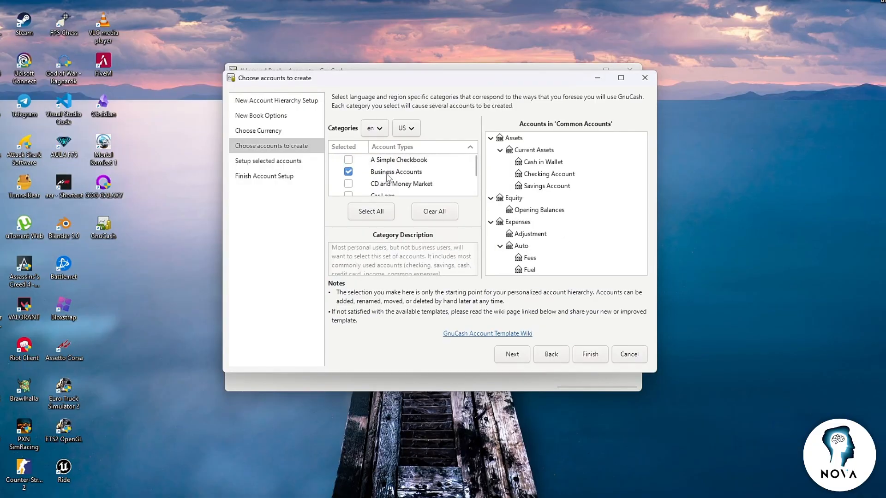
{"action": "left_click", "coordinate": [382, 176]}
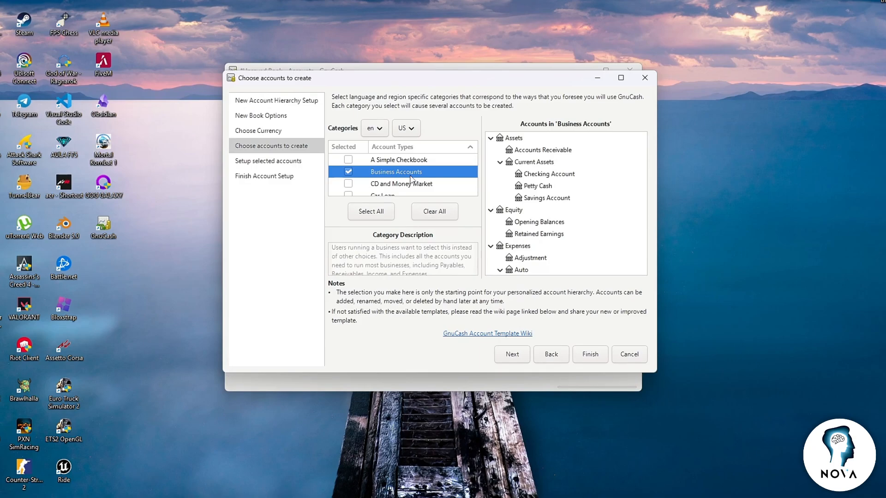
{"action": "left_click", "coordinate": [511, 355]}
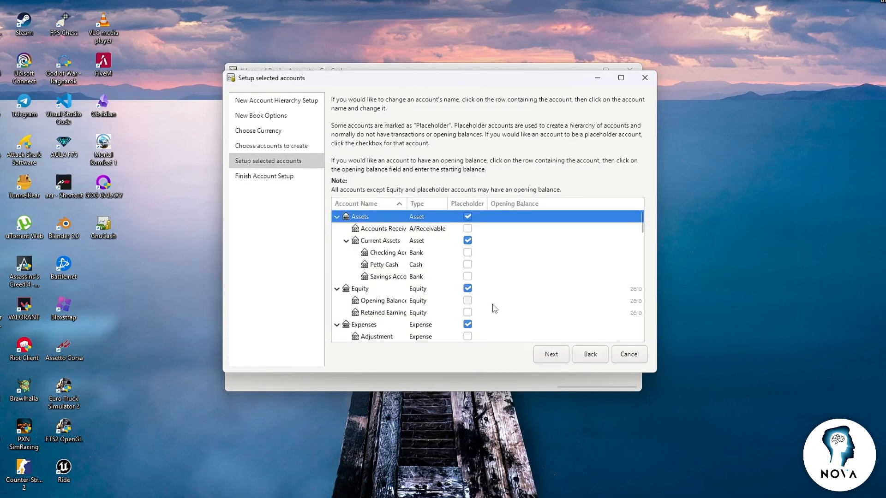
Look through the accounts without setting opening balances, and apply the setup to create them
{"action": "scroll", "coordinate": [492, 301], "scroll_direction": "down", "scroll_amount": 3}
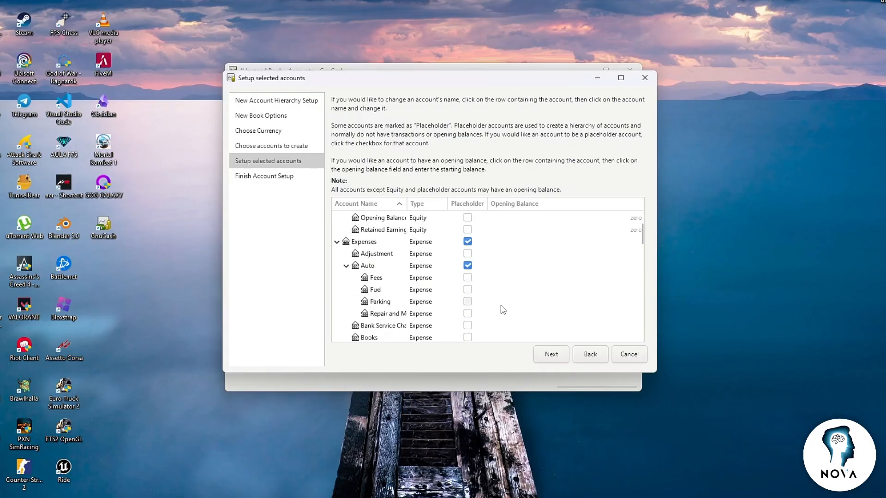
{"action": "left_click", "coordinate": [551, 355]}
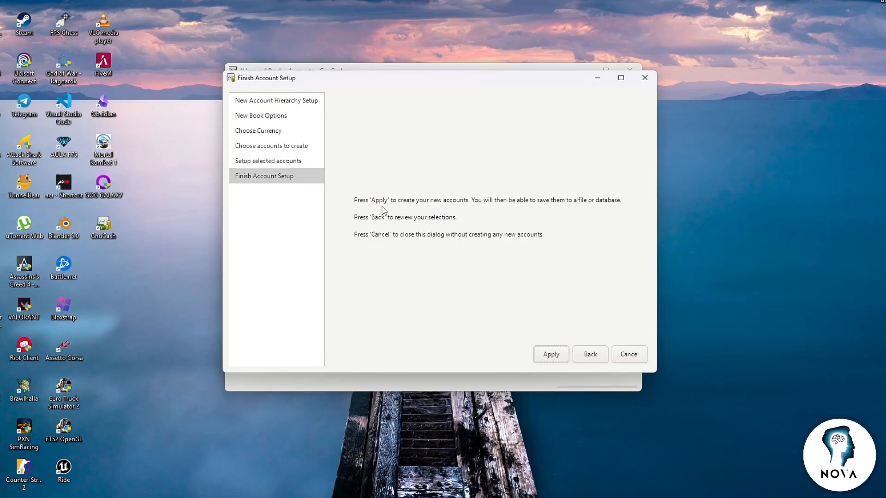
{"action": "left_click", "coordinate": [551, 359]}
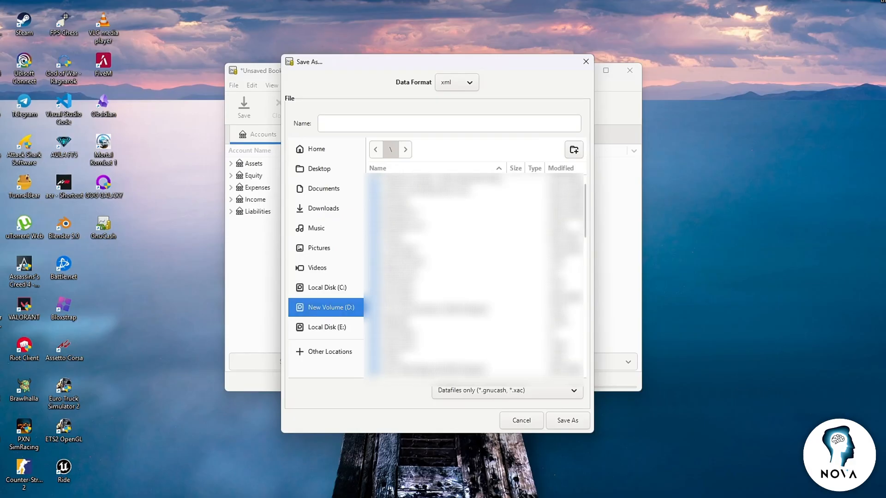
Save the book as "My studio" in the gnucash folder on Local Disk (E:)
{"action": "left_click", "coordinate": [348, 328]}
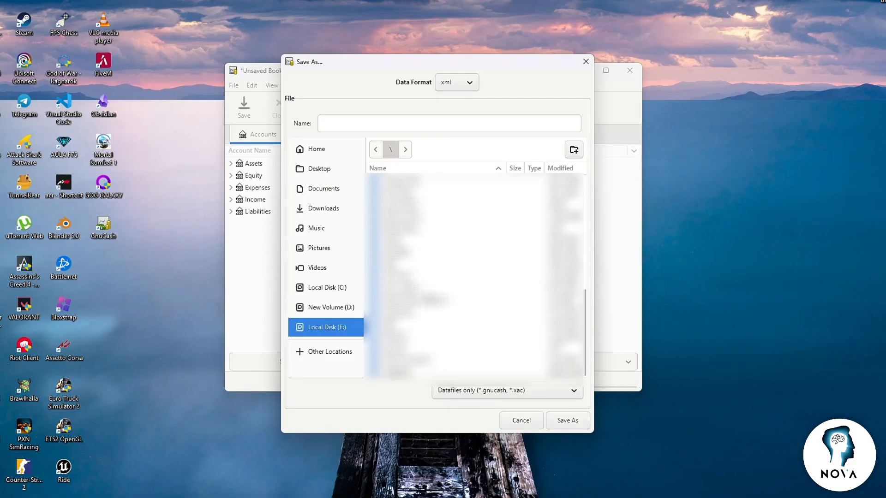
{"action": "left_click", "coordinate": [406, 349]}
{"action": "double_click", "coordinate": [409, 350]}
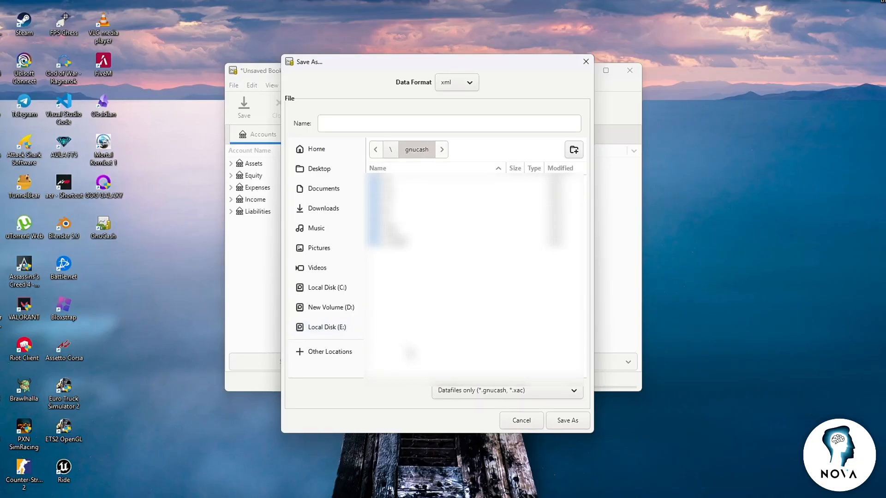
{"action": "left_click", "coordinate": [379, 124]}
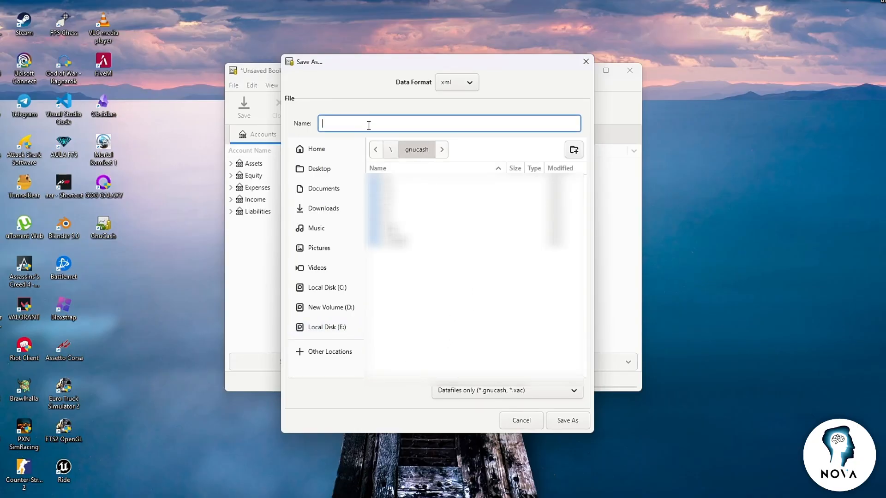
{"action": "type", "text": "My studio"}
{"action": "left_click", "coordinate": [559, 421]}
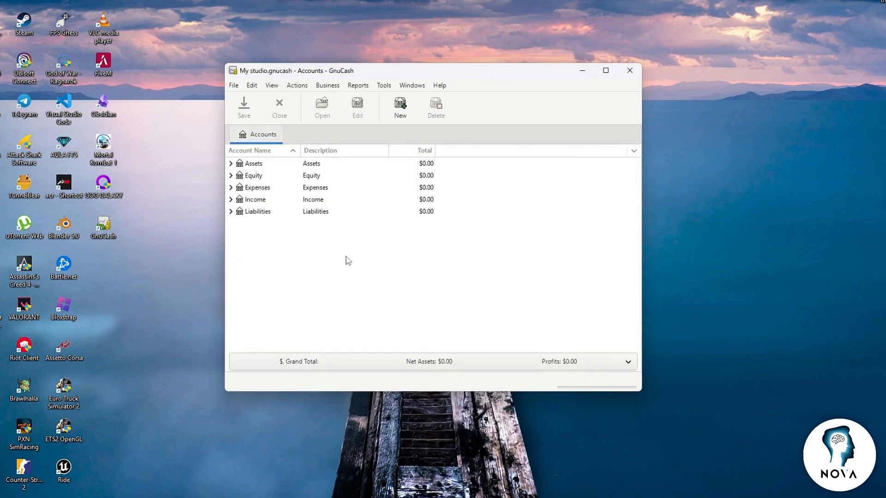
Look over the top-level accounts Assets, Equity, Expenses, Income and Liabilities in the new book
{"action": "left_click", "coordinate": [368, 173]}
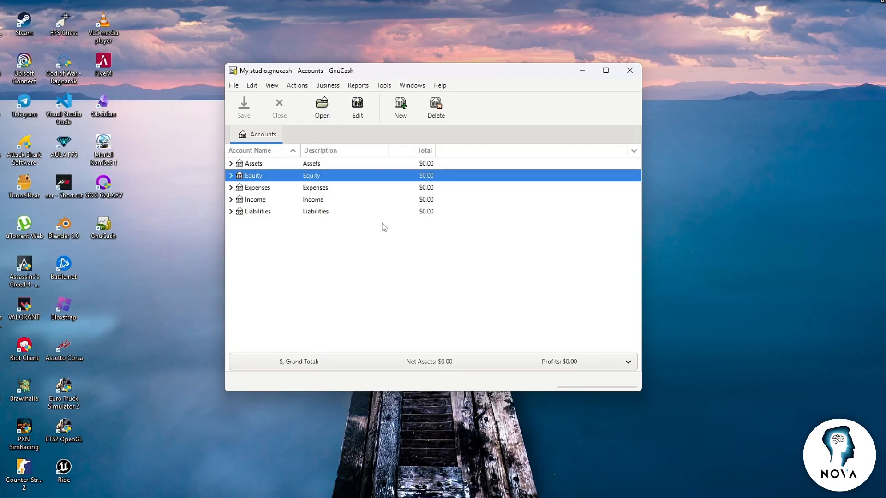
{"action": "left_click", "coordinate": [253, 165]}
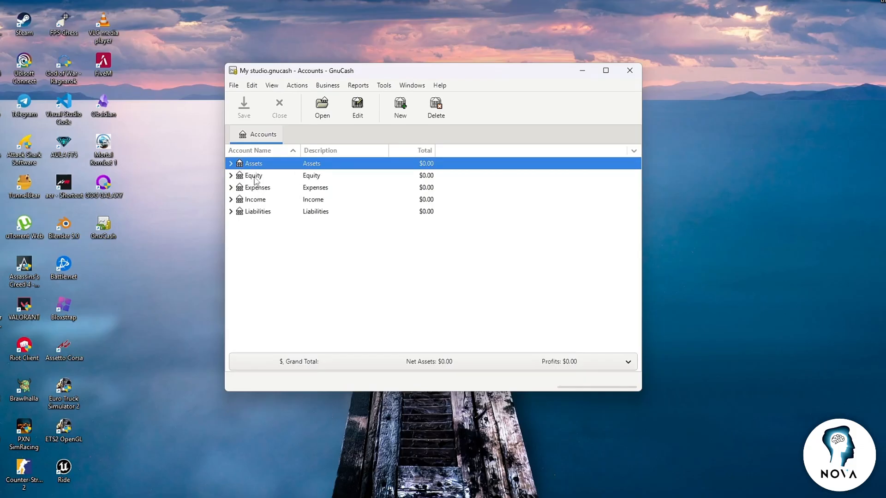
{"action": "left_click", "coordinate": [259, 211]}
{"action": "left_click", "coordinate": [256, 177]}
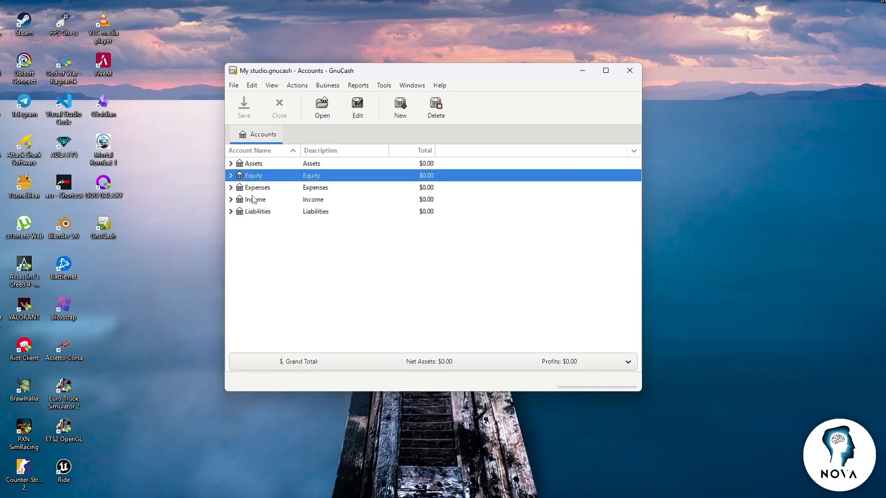
{"action": "left_click", "coordinate": [255, 199]}
{"action": "left_click", "coordinate": [257, 189]}
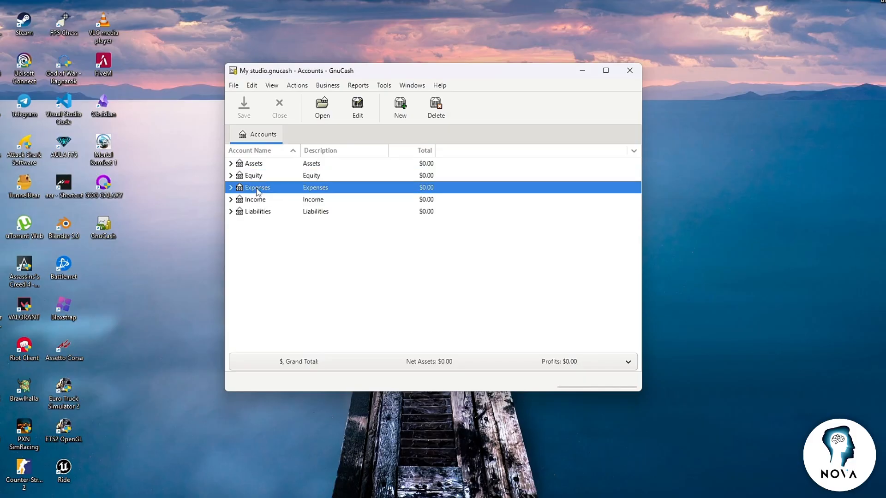
{"action": "left_click", "coordinate": [254, 166]}
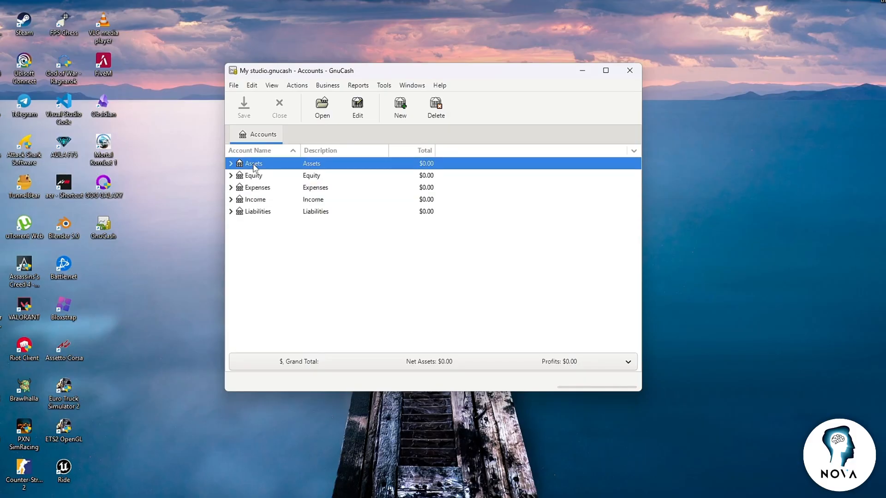
{"action": "left_click", "coordinate": [262, 212]}
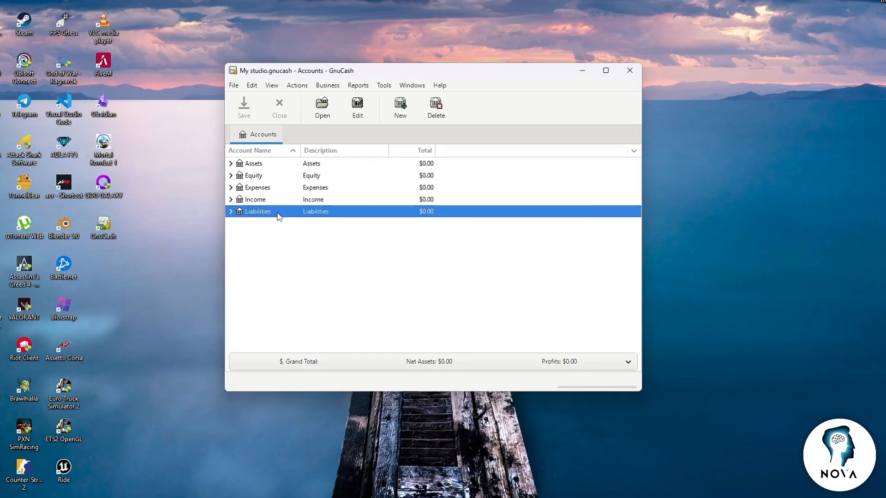
{"action": "left_click", "coordinate": [270, 200]}
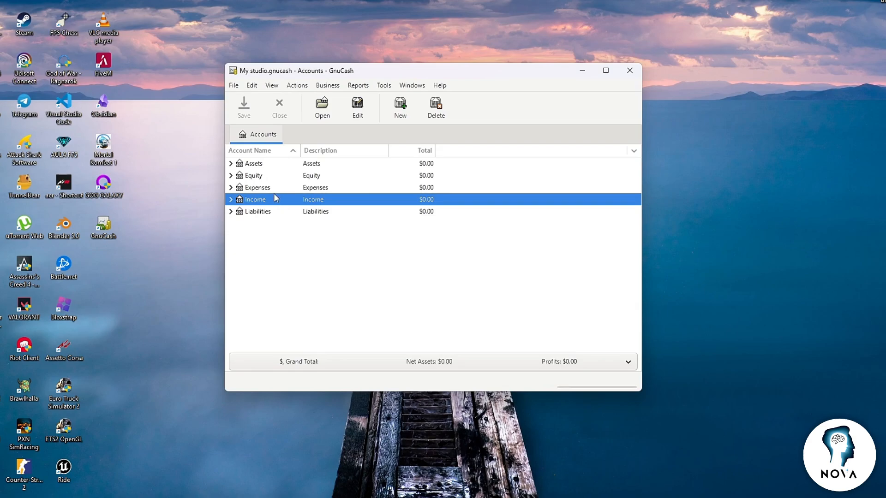
{"action": "left_click", "coordinate": [253, 188]}
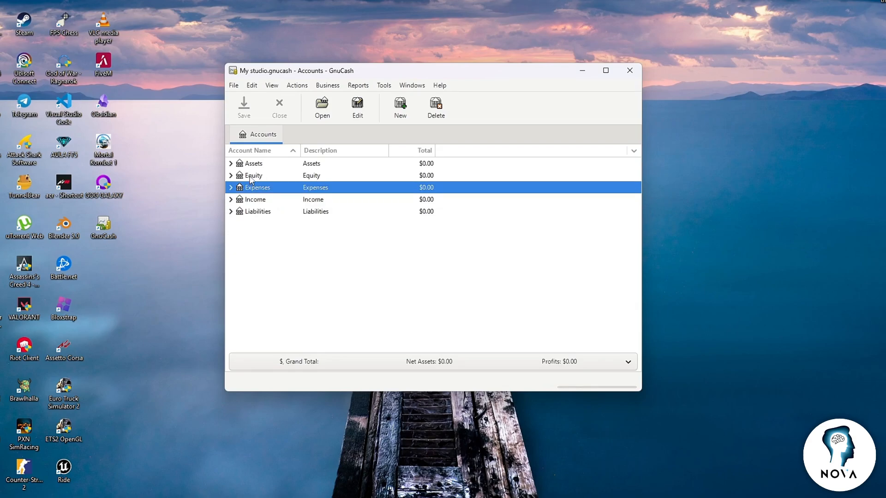
{"action": "left_click", "coordinate": [252, 178]}
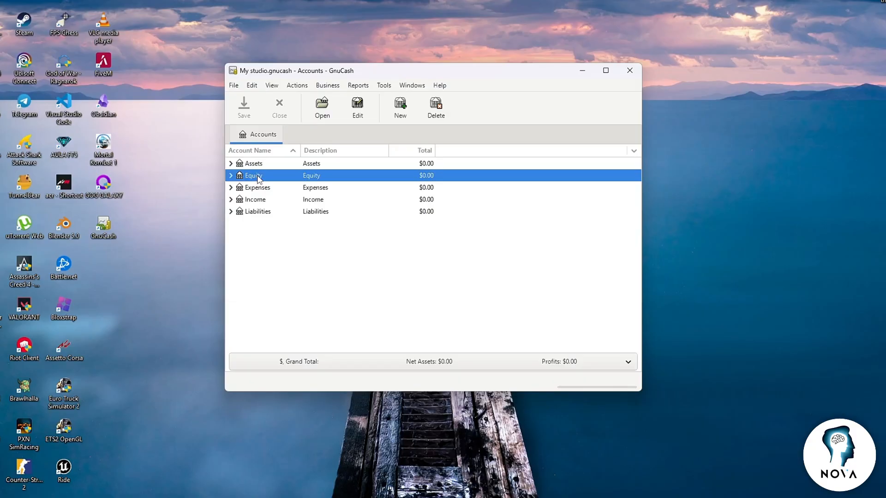
{"action": "left_click", "coordinate": [264, 166]}
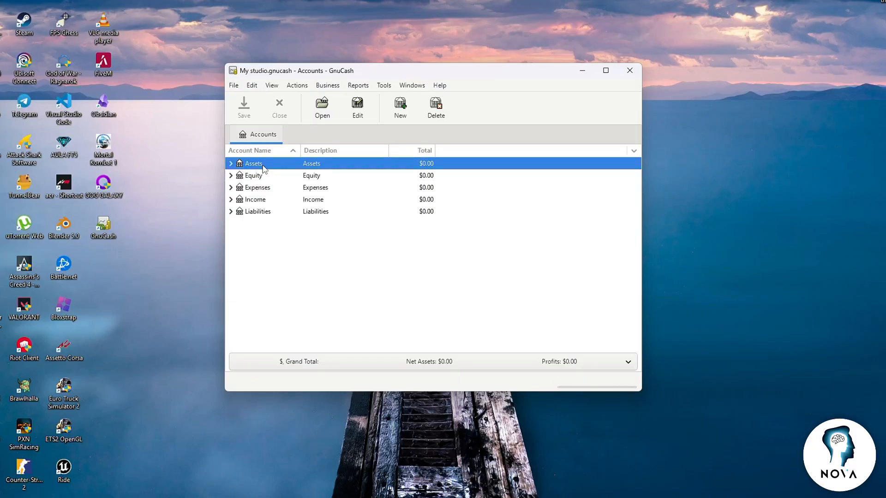
Expand Assets down to Current Assets and open the Checking Account register
{"action": "left_click", "coordinate": [231, 163]}
{"action": "left_click", "coordinate": [239, 188]}
{"action": "double_click", "coordinate": [283, 201]}
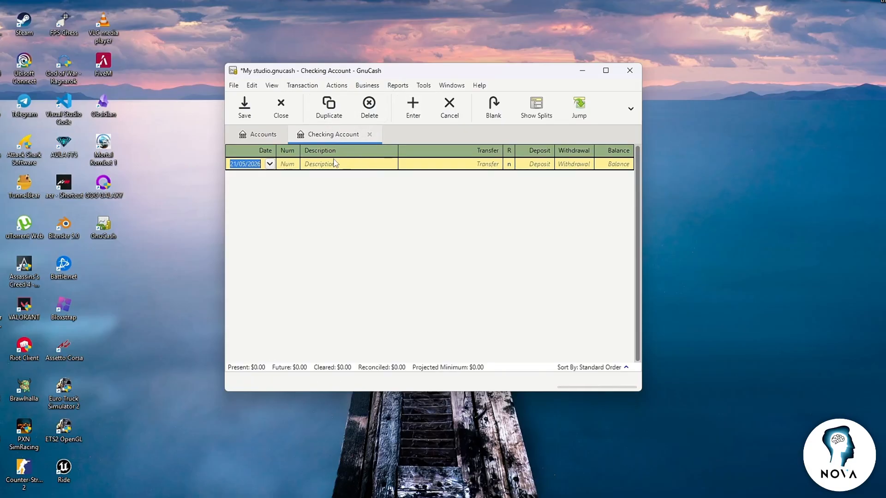
Record a 1200 deposit described "Payment for logo design" with Income:Other Income as the transfer account, and check the account totals
{"action": "left_click", "coordinate": [318, 165]}
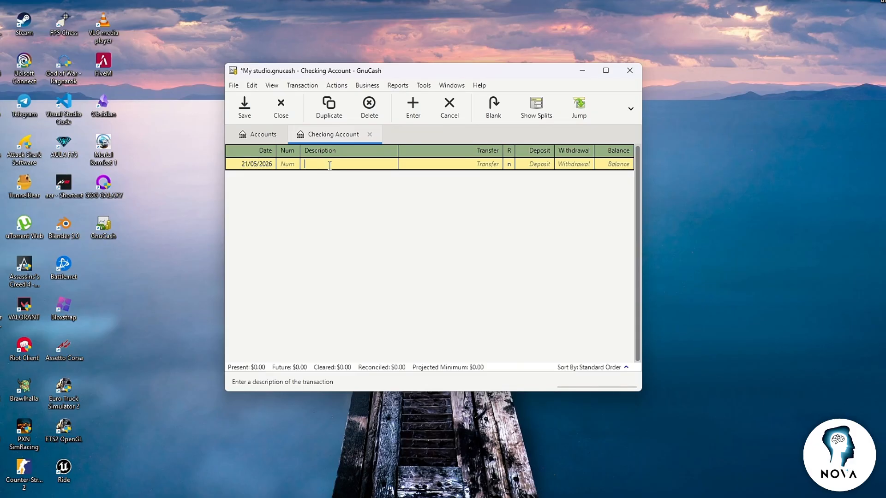
{"action": "type", "text": "Payment for logo design"}
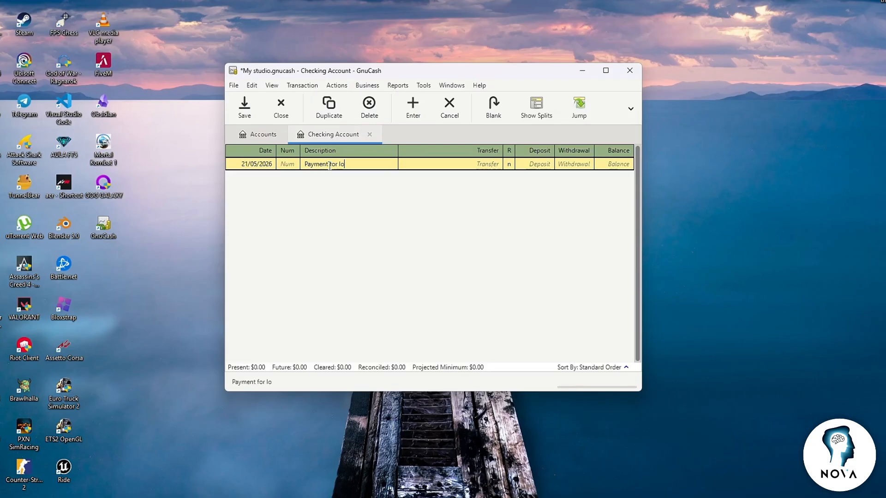
{"action": "left_click", "coordinate": [469, 167]}
{"action": "left_click", "coordinate": [497, 164]}
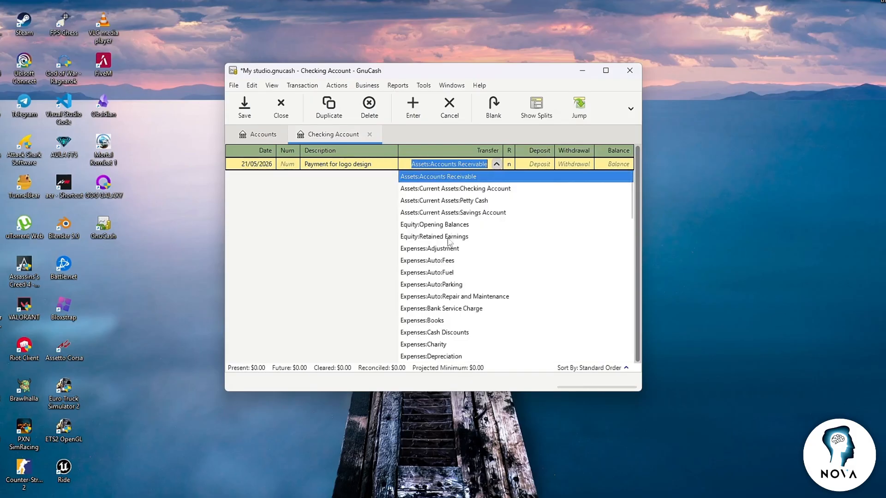
{"action": "scroll", "coordinate": [450, 245], "scroll_direction": "down", "scroll_amount": 10}
{"action": "left_click", "coordinate": [442, 314]}
{"action": "left_click", "coordinate": [543, 164]}
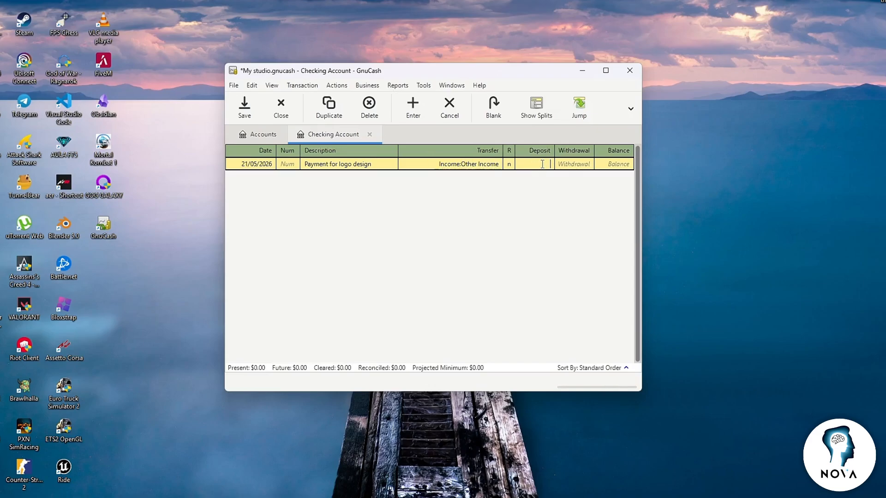
{"action": "type", "text": "1200"}
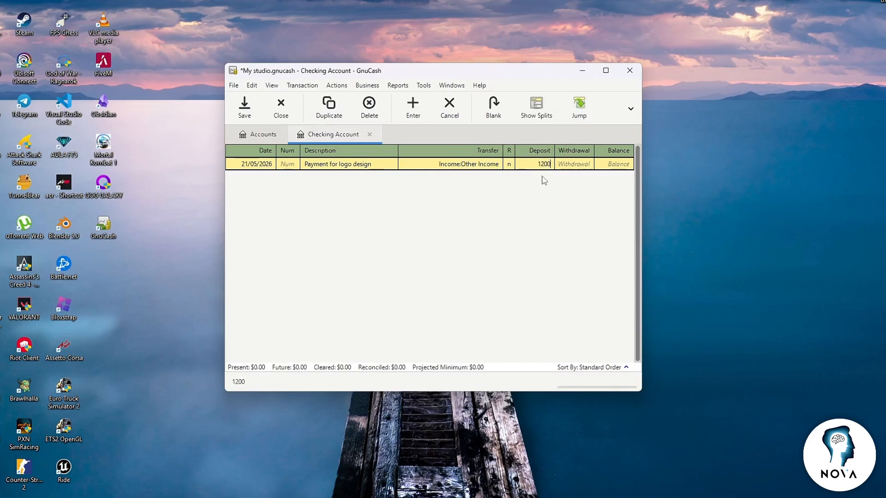
{"action": "key", "text": "Return"}
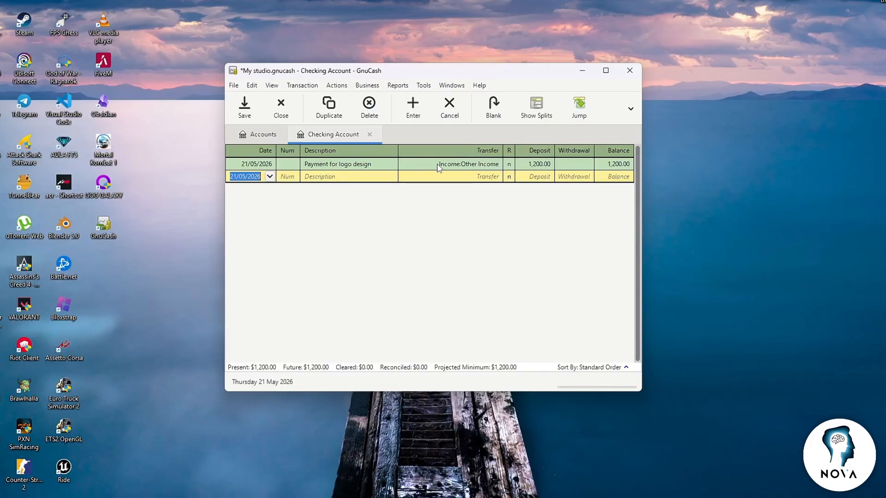
{"action": "left_click", "coordinate": [261, 135]}
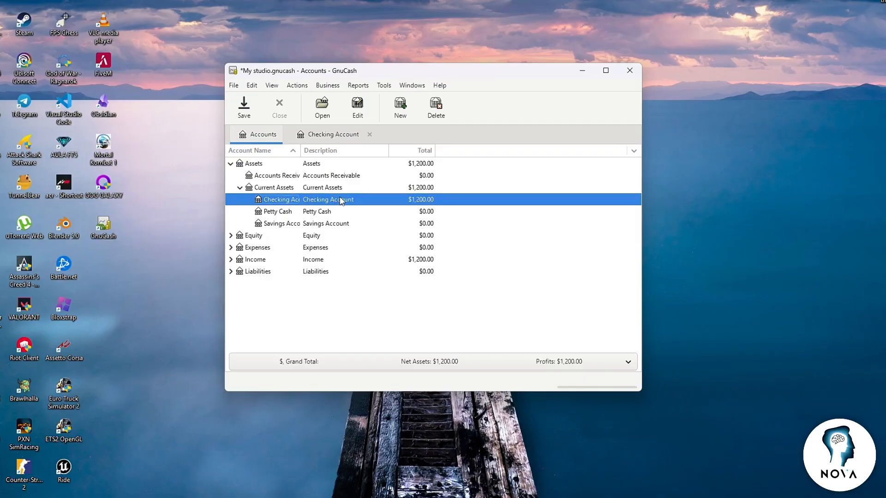
In the Checking Account register, enter a transaction described "Drawing Tablet" with Expenses:Office Supplies as the transfer account
{"action": "left_click", "coordinate": [333, 139]}
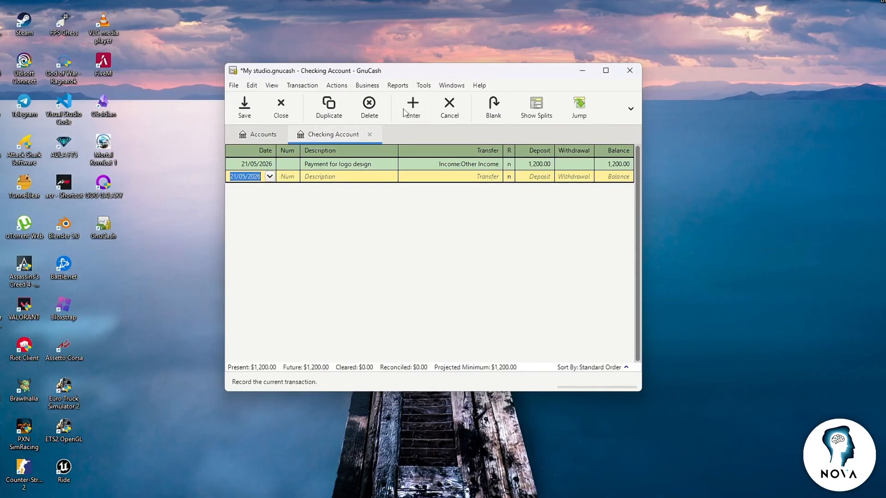
{"action": "left_click", "coordinate": [321, 179]}
{"action": "type", "text": "Drawing Ta"}
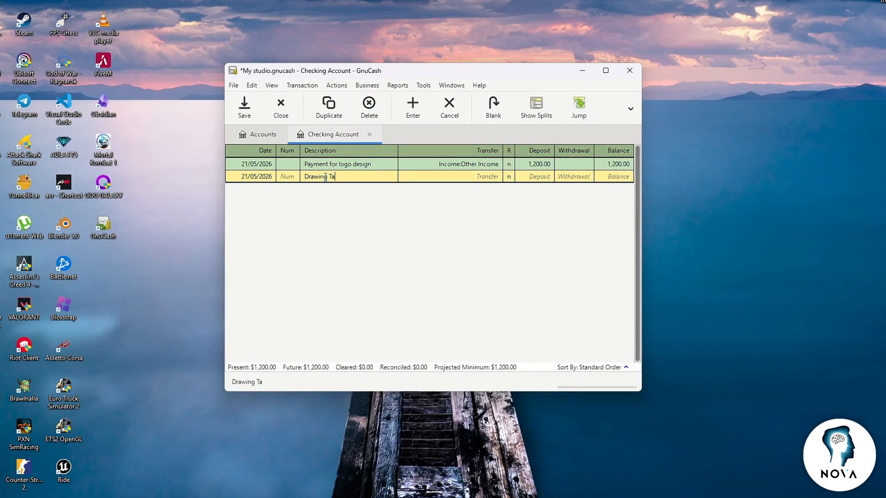
{"action": "type", "text": "blet"}
{"action": "left_click", "coordinate": [491, 181]}
{"action": "left_click", "coordinate": [496, 176]}
{"action": "scroll", "coordinate": [470, 266], "scroll_direction": "up", "scroll_amount": 3}
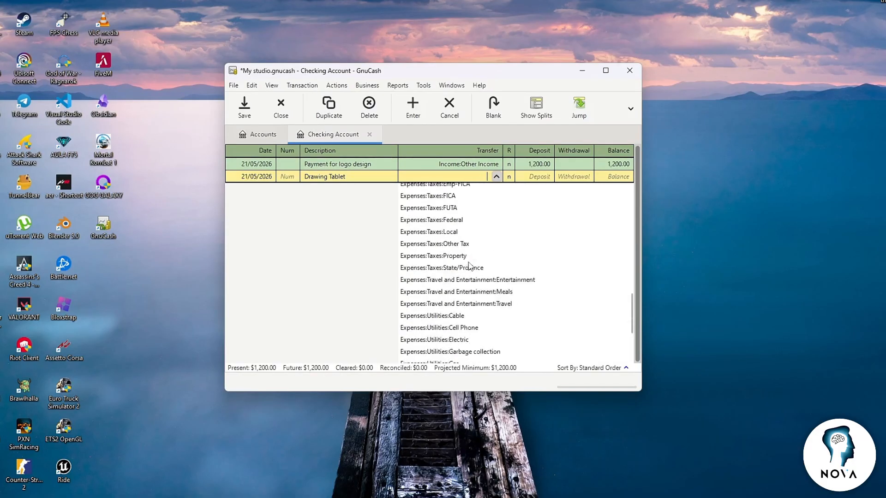
{"action": "scroll", "coordinate": [470, 266], "scroll_direction": "up", "scroll_amount": 10}
{"action": "left_click", "coordinate": [452, 310]}
{"action": "left_click", "coordinate": [497, 177]}
{"action": "left_click", "coordinate": [450, 261]}
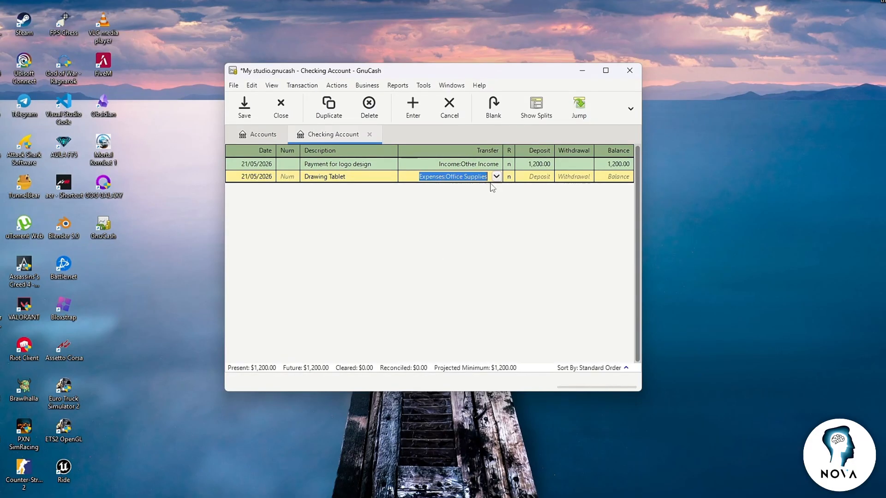
Set the drawing tablet transaction's withdrawal to 300 and record it
{"action": "left_click", "coordinate": [563, 175]}
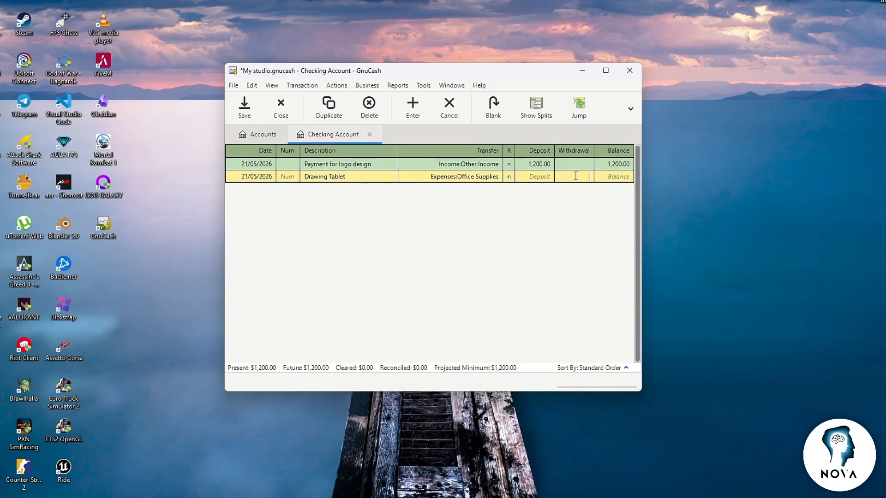
{"action": "type", "text": "300"}
{"action": "key", "text": "Return"}
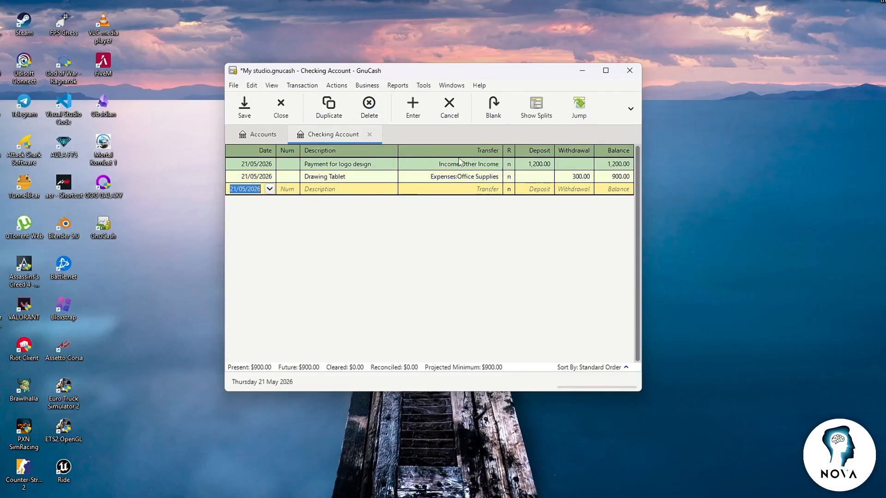
Review the updated totals of the Assets, Expenses, Income and Liabilities accounts in the account list
{"action": "left_click", "coordinate": [260, 133]}
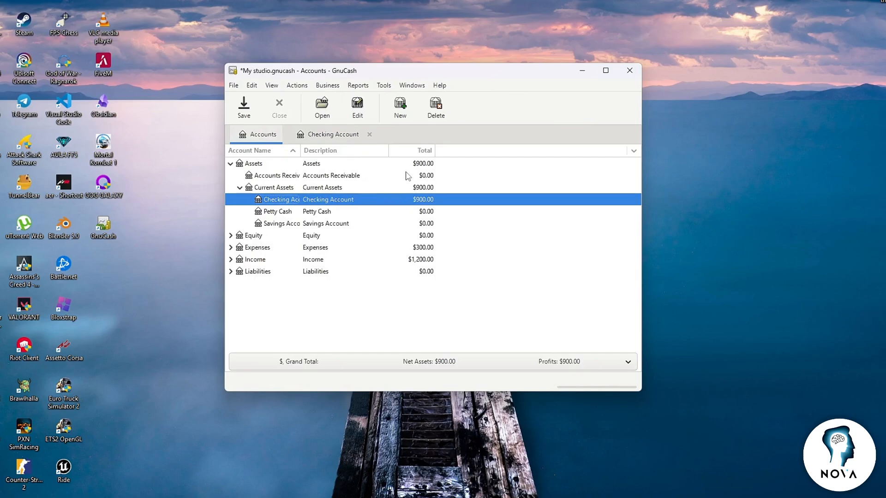
{"action": "left_click", "coordinate": [358, 248]}
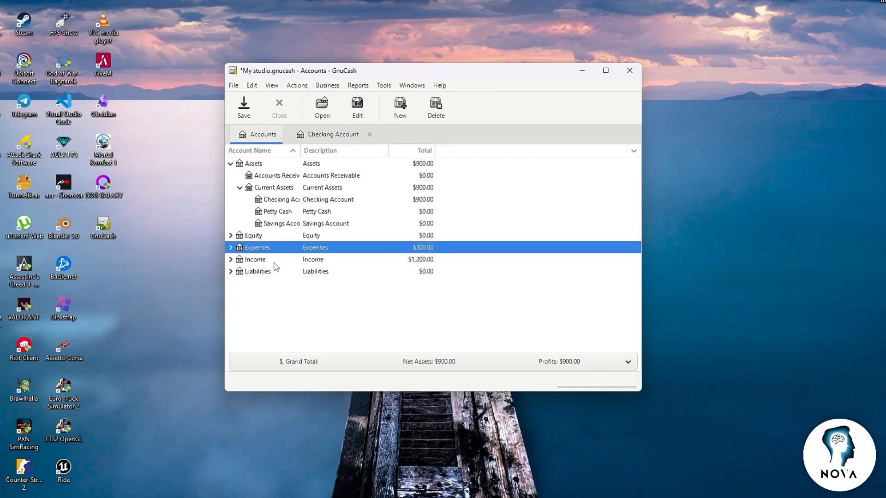
{"action": "left_click", "coordinate": [329, 262]}
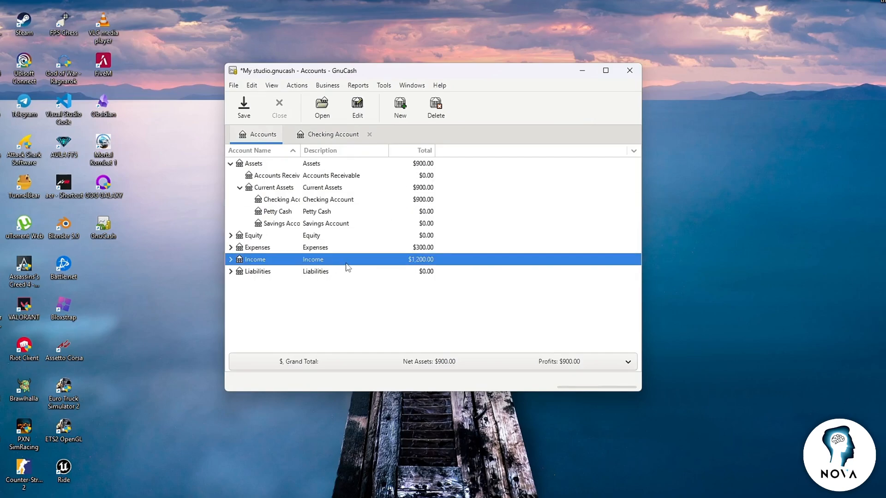
{"action": "left_click", "coordinate": [464, 167]}
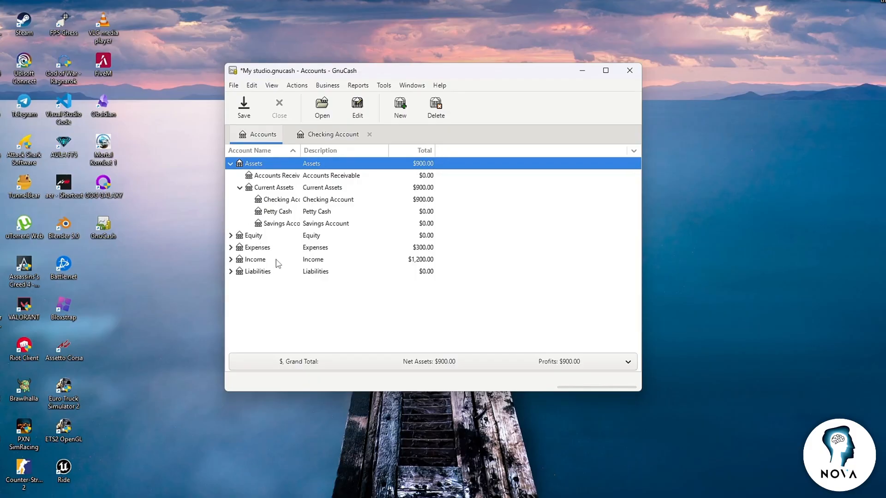
{"action": "left_click", "coordinate": [280, 273]}
{"action": "left_click", "coordinate": [411, 260]}
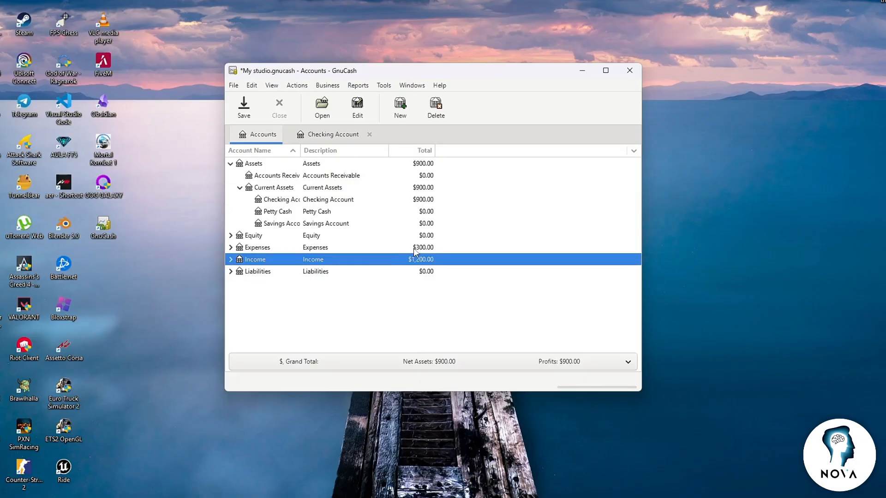
{"action": "left_click", "coordinate": [415, 248]}
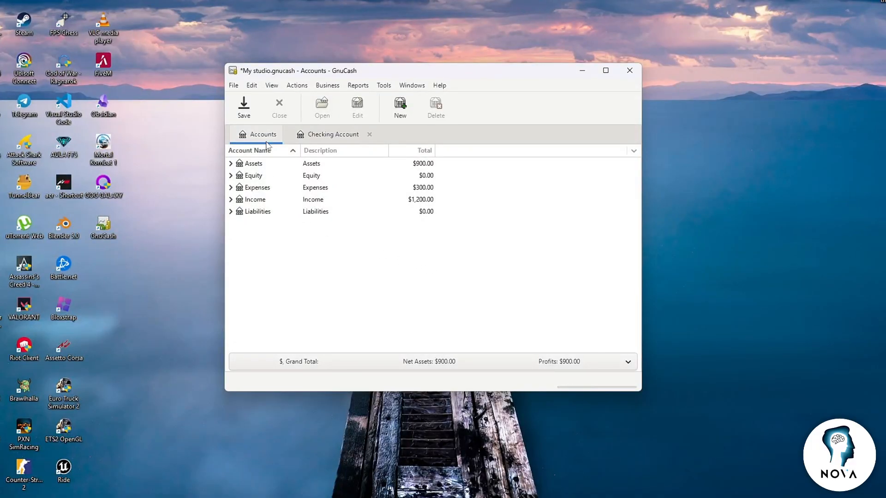
Create a top-level account named "Subscribtions" with the account type Expense, and select it in the account list
{"action": "left_click", "coordinate": [400, 106]}
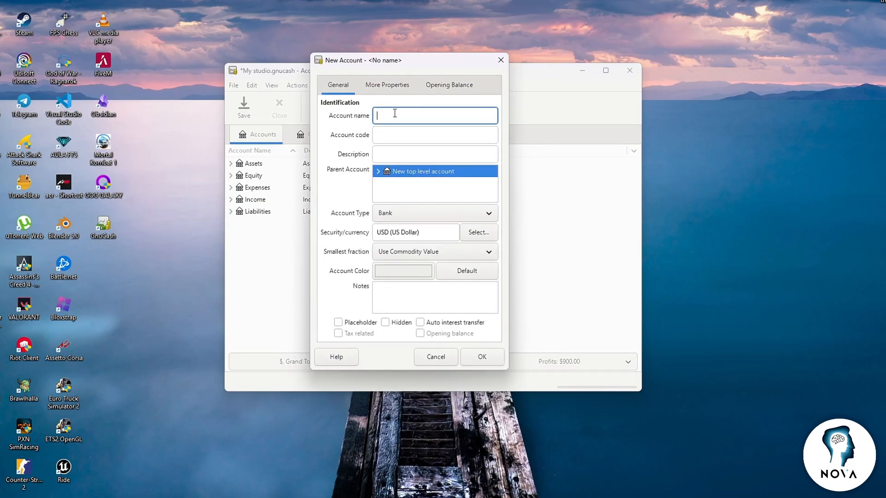
{"action": "type", "text": "Subscrip"}
{"action": "type", "text": "tions"}
{"action": "left_click", "coordinate": [397, 215]}
{"action": "left_click", "coordinate": [392, 283]}
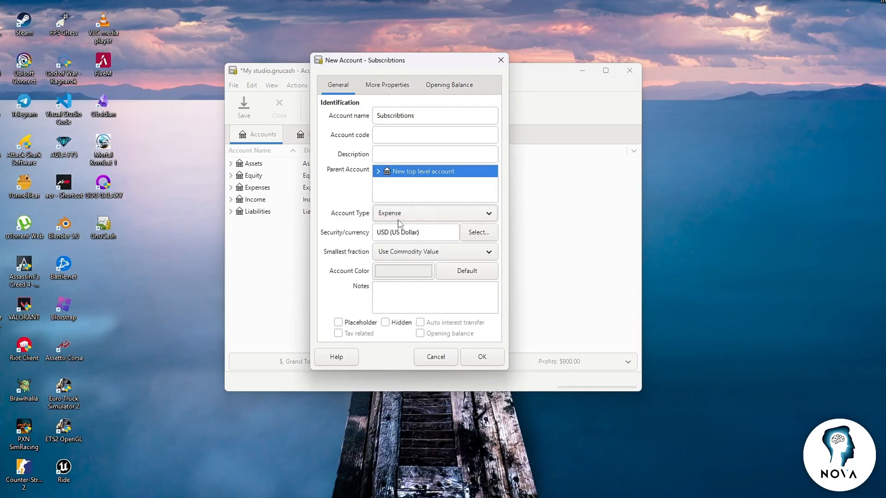
{"action": "left_click", "coordinate": [485, 359]}
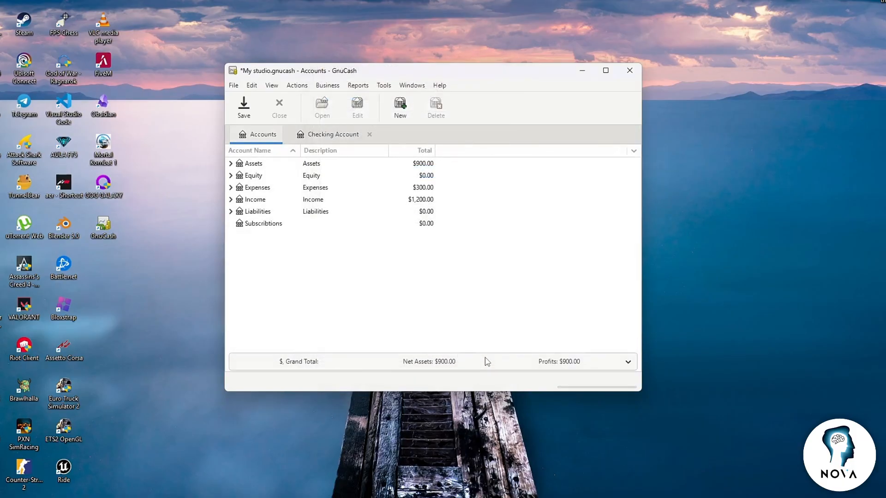
{"action": "left_click", "coordinate": [267, 225]}
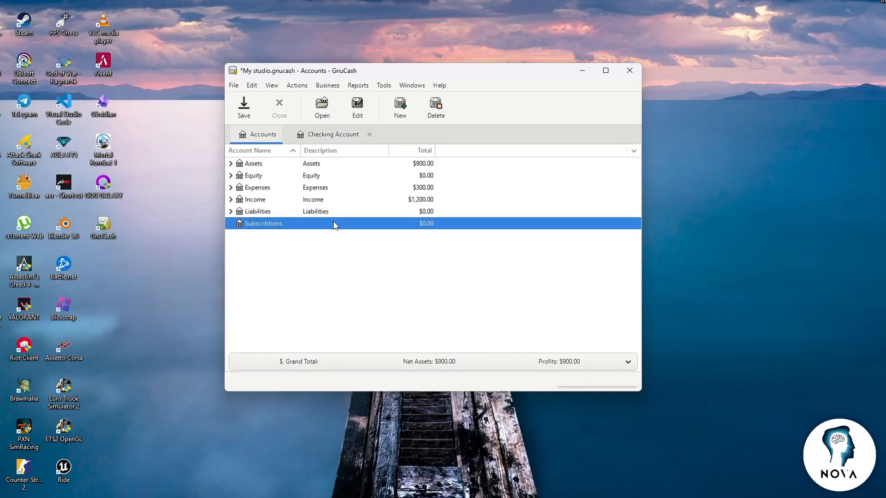
Open the Scheduled Transaction Editor and start a new scheduled transaction named "Internet Bill"
{"action": "left_click", "coordinate": [297, 86]}
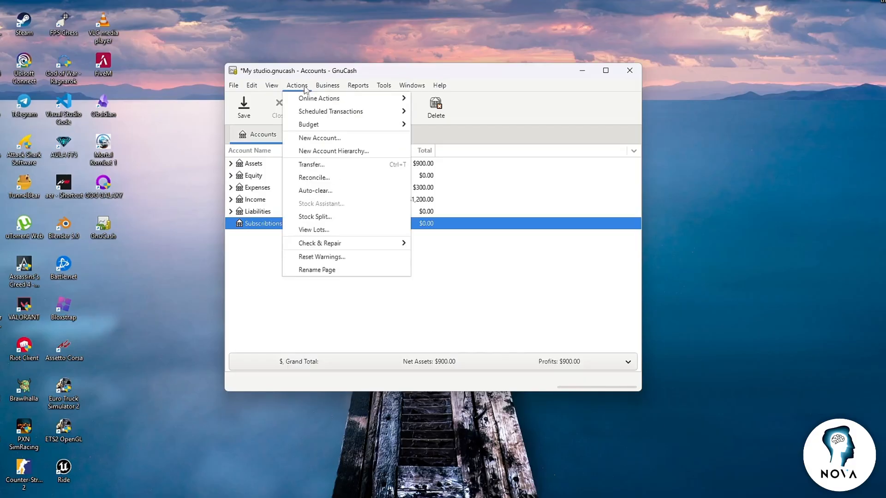
{"action": "mouse_move", "coordinate": [371, 116]}
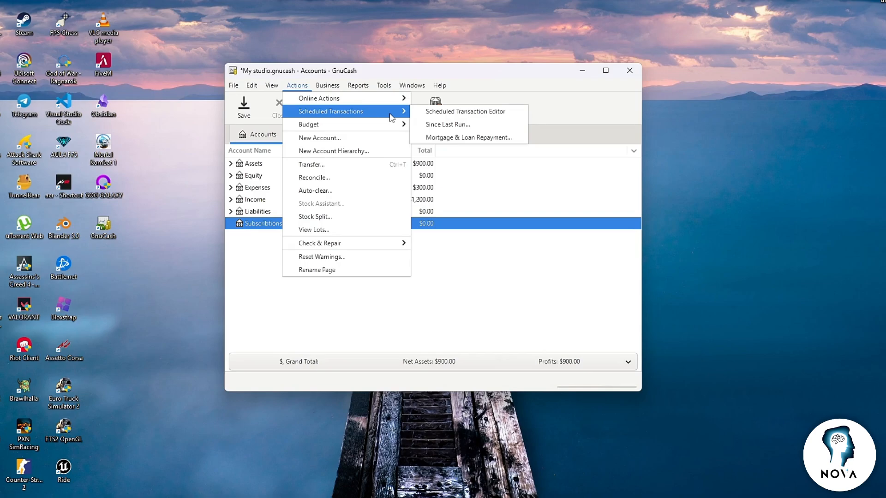
{"action": "left_click", "coordinate": [441, 111]}
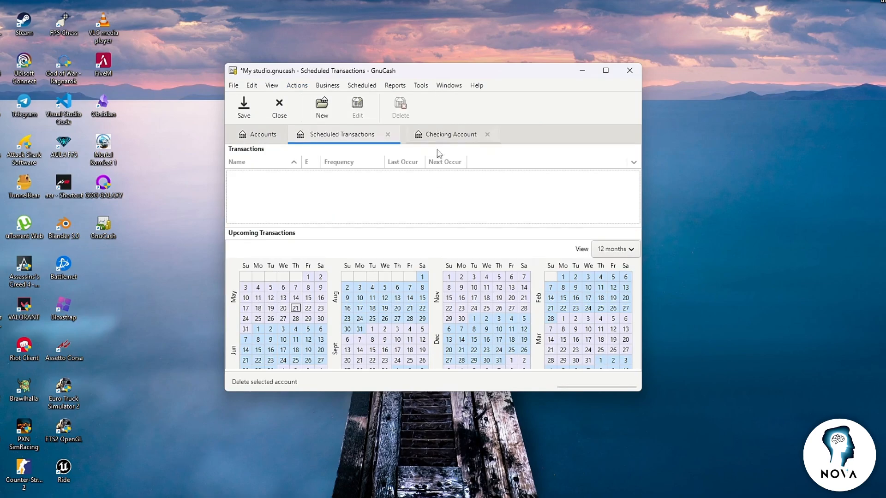
{"action": "left_click", "coordinate": [323, 111]}
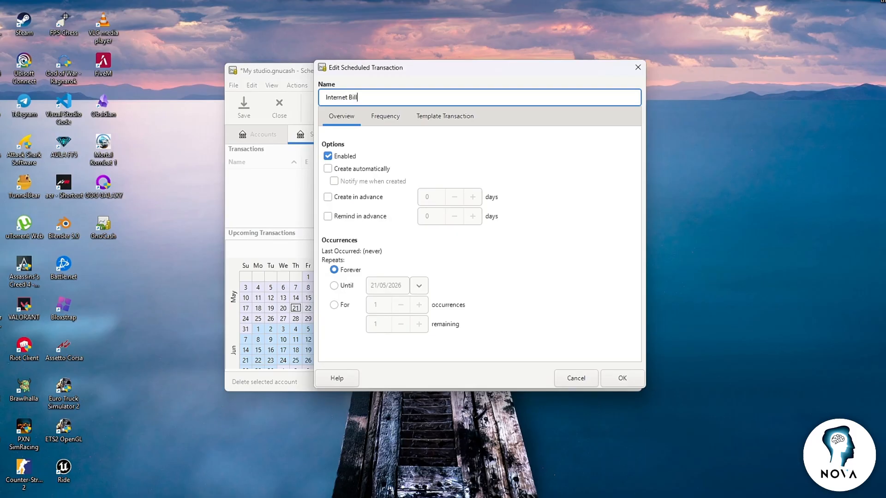
Schedule the Internet Bill every month on the 1st, starting 01/05/2026, and save the scheduled transaction
{"action": "left_click", "coordinate": [386, 116]}
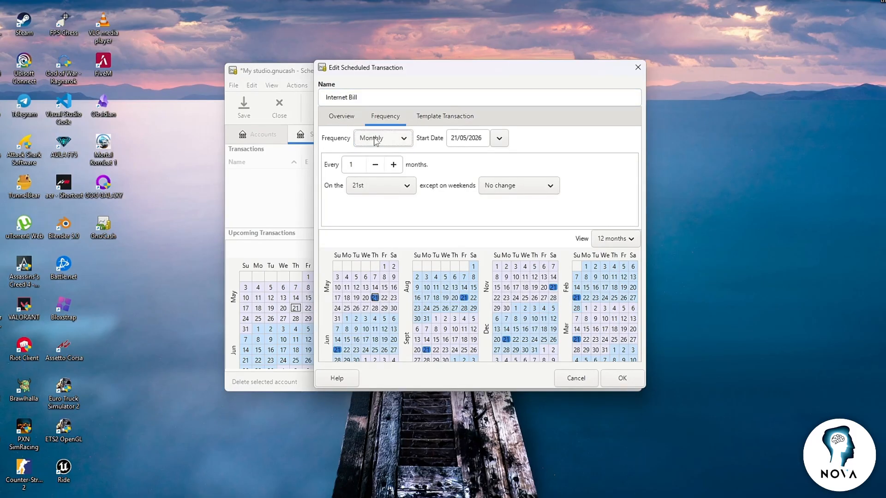
{"action": "left_click", "coordinate": [500, 139]}
{"action": "left_click", "coordinate": [487, 176]}
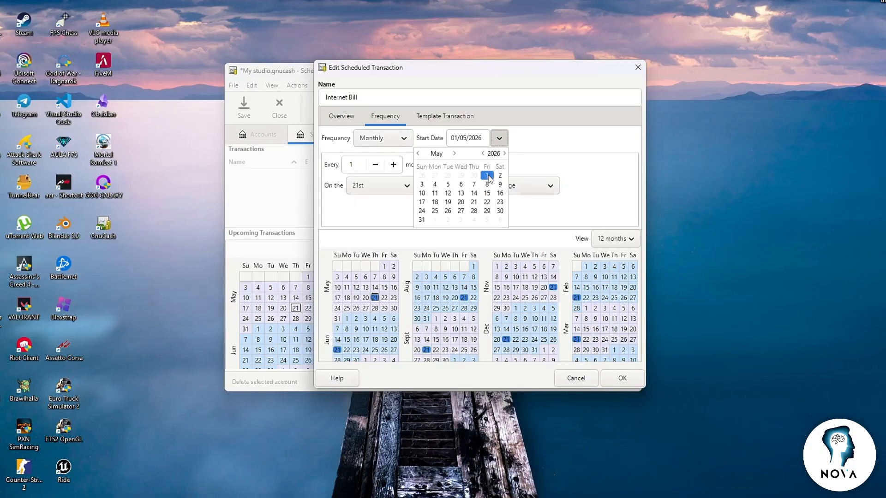
{"action": "left_click", "coordinate": [524, 153]}
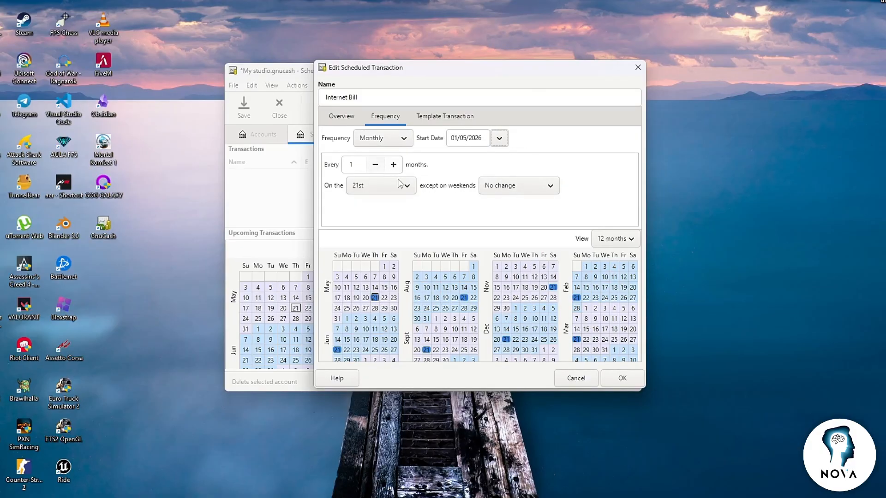
{"action": "left_click", "coordinate": [381, 192]}
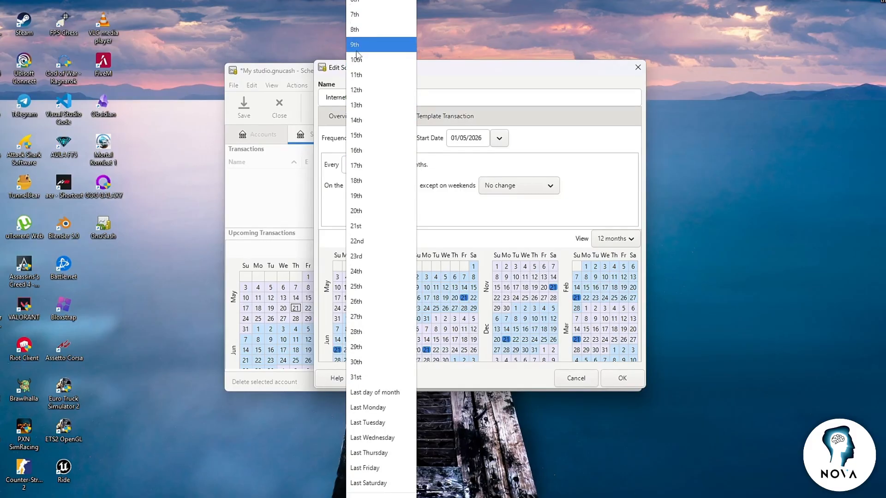
{"action": "scroll", "coordinate": [361, 149], "scroll_direction": "up", "scroll_amount": 2}
{"action": "left_click", "coordinate": [369, 1]}
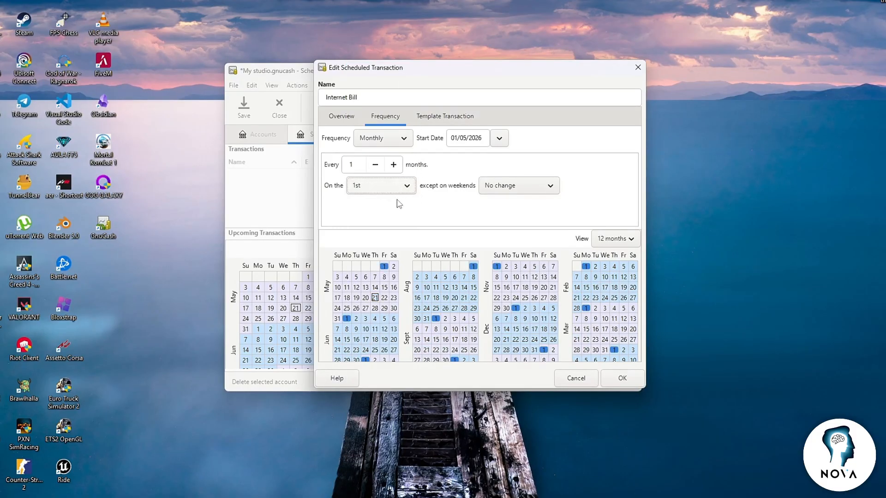
{"action": "left_click", "coordinate": [345, 121]}
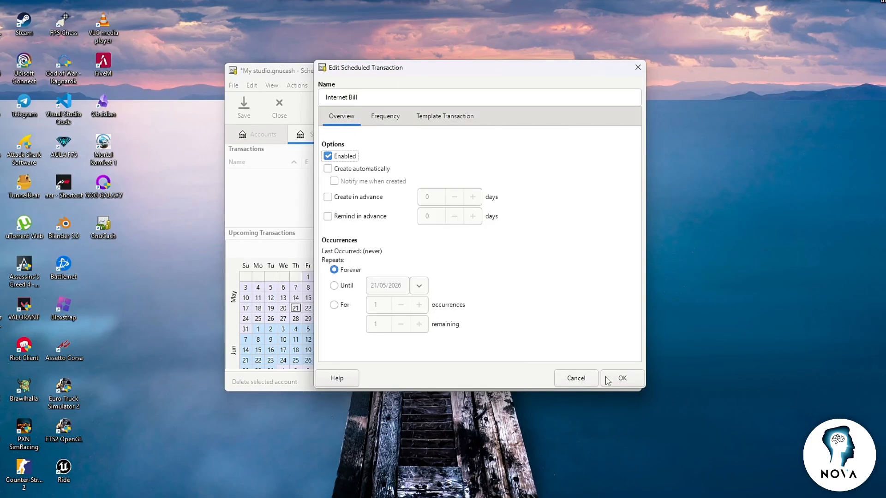
{"action": "left_click", "coordinate": [620, 377]}
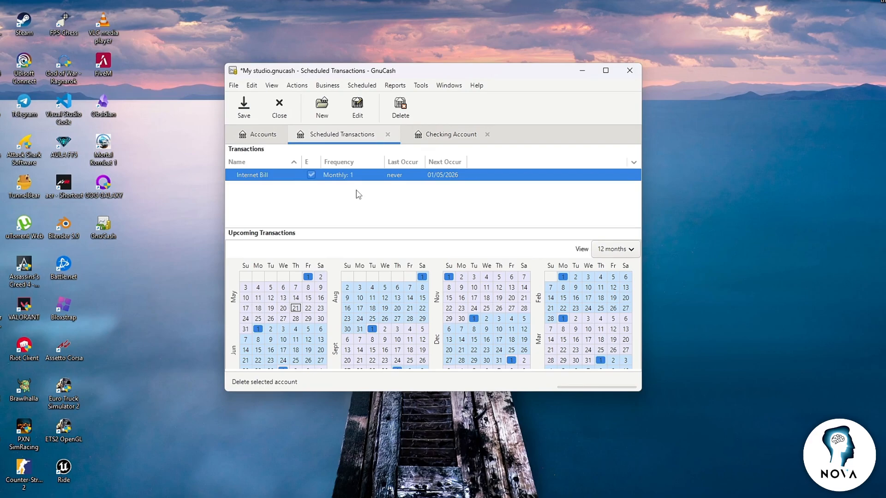
Start a new customer record with the company name "Green Valley Cafe"
{"action": "left_click", "coordinate": [329, 86]}
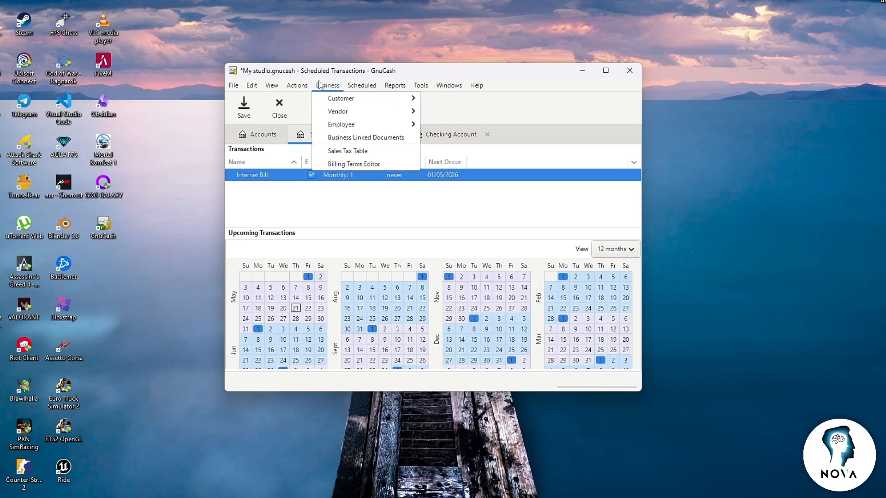
{"action": "mouse_move", "coordinate": [361, 101]}
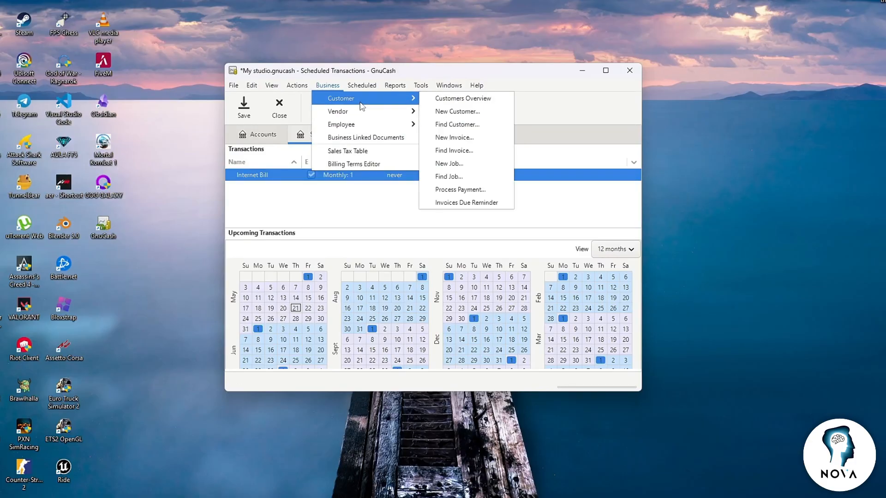
{"action": "left_click", "coordinate": [446, 112]}
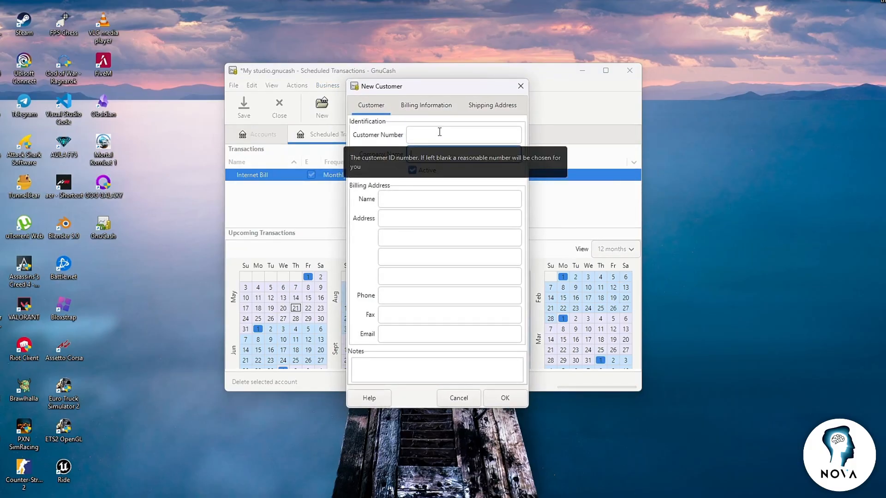
{"action": "left_click", "coordinate": [422, 131]}
{"action": "left_click", "coordinate": [417, 152]}
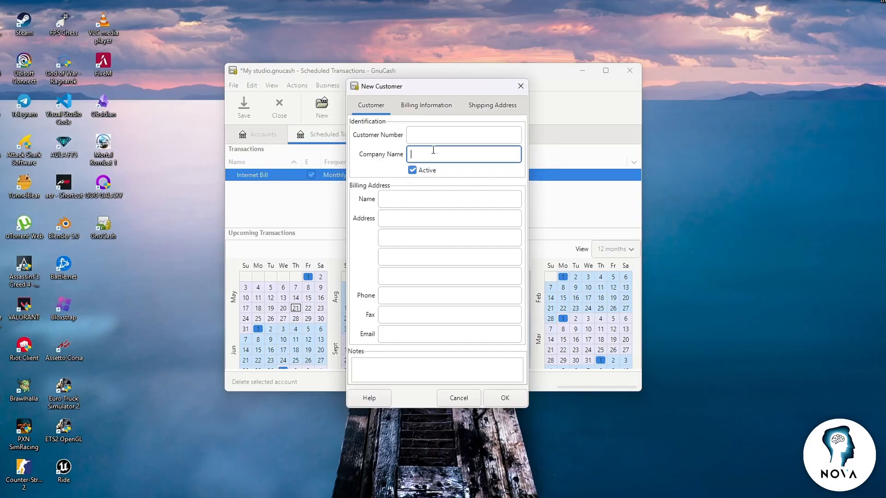
{"action": "type", "text": "Green Valley Cafe"}
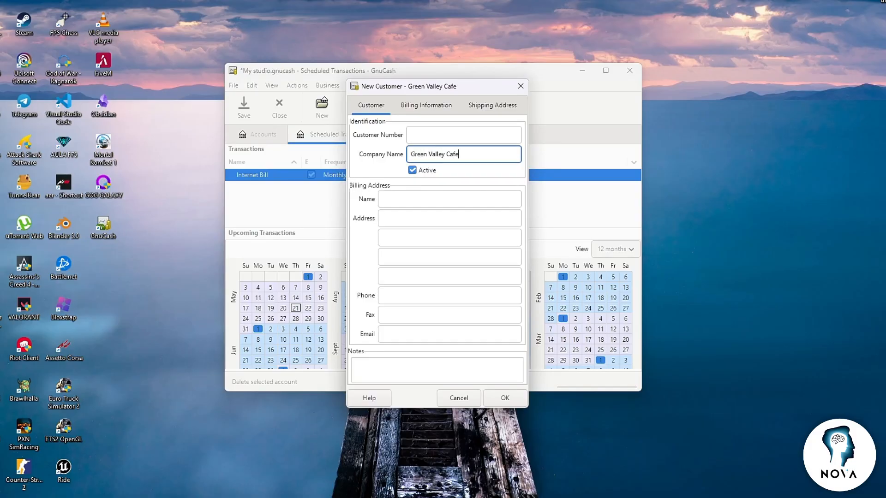
Look over the customer's address, phone, email and billing information fields without filling them in, and save the customer
{"action": "left_click", "coordinate": [407, 200]}
{"action": "left_click", "coordinate": [406, 255]}
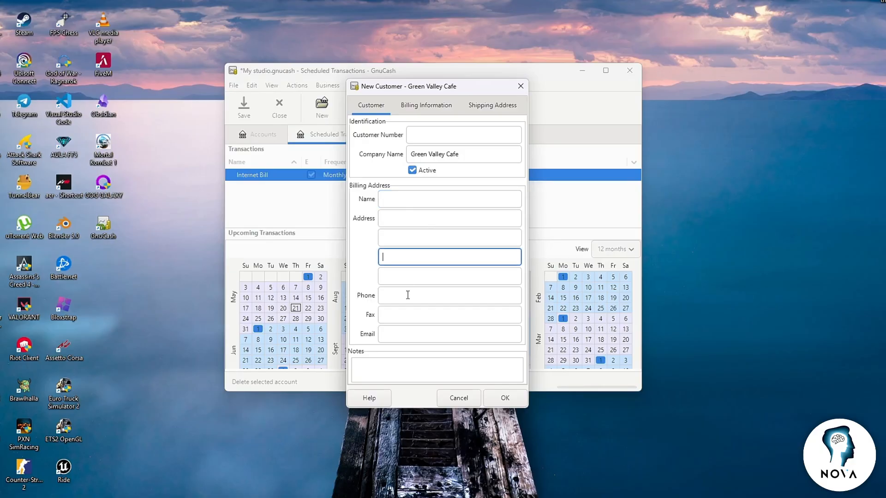
{"action": "left_click", "coordinate": [408, 295]}
{"action": "left_click", "coordinate": [409, 333]}
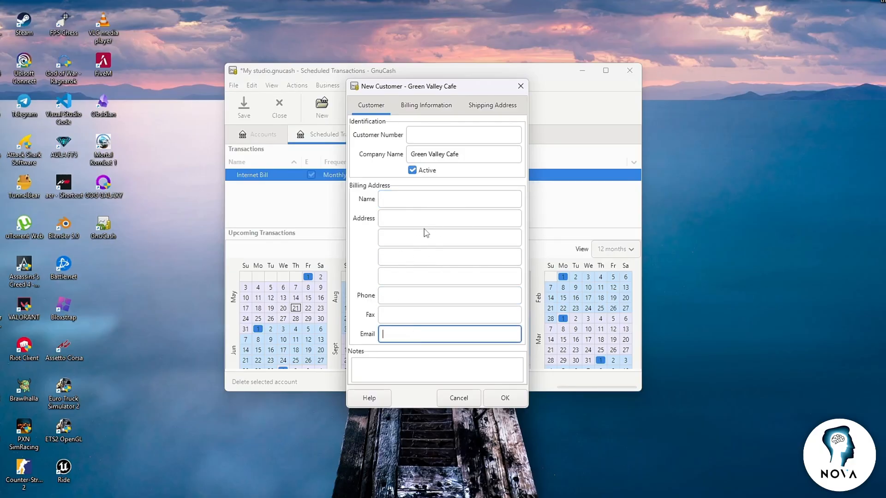
{"action": "left_click", "coordinate": [444, 107]}
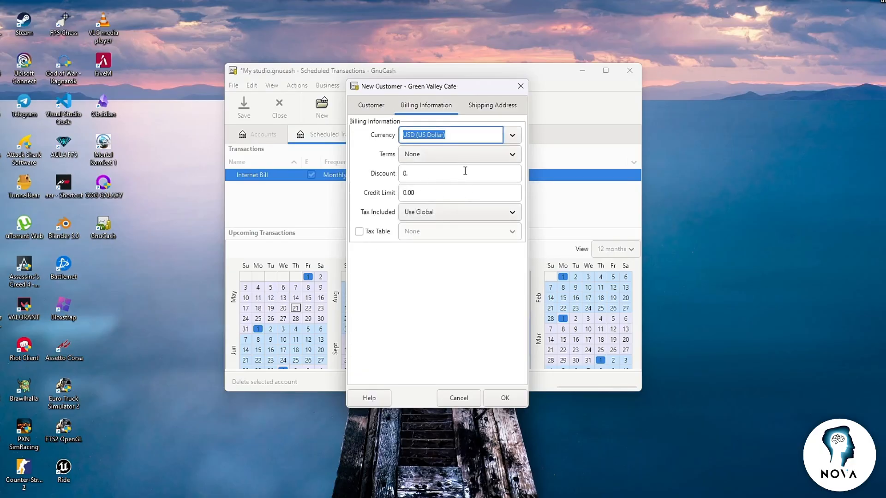
{"action": "left_click", "coordinate": [372, 106]}
{"action": "left_click", "coordinate": [504, 397]}
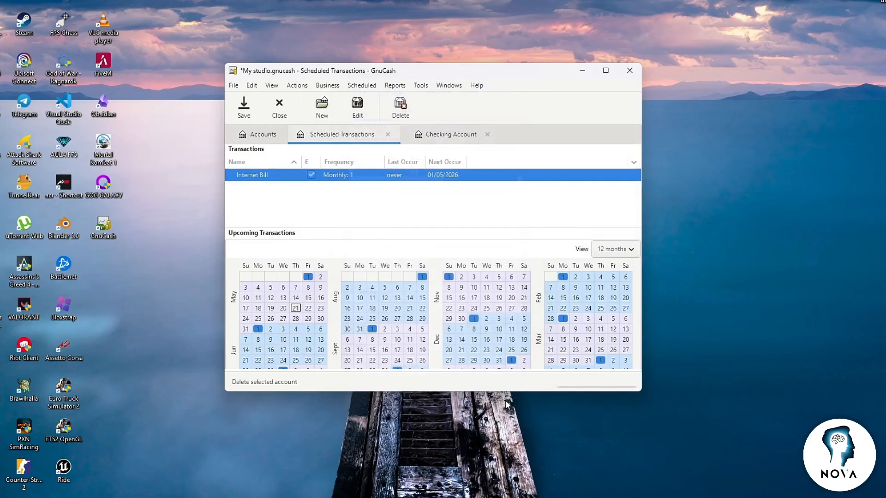
{"action": "left_click", "coordinate": [262, 134]}
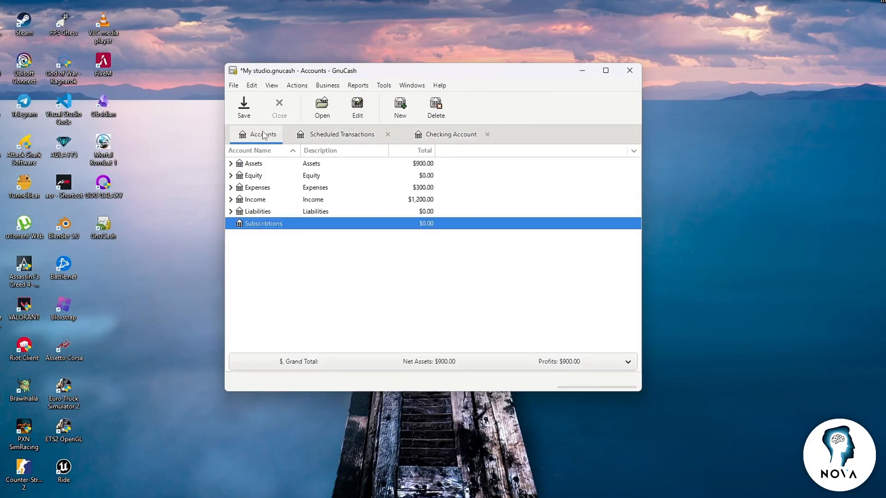
{"action": "left_click", "coordinate": [447, 134]}
{"action": "left_click", "coordinate": [257, 138]}
Create a new customer invoice, picking Green Valley Cafe as the customer through the customer search
{"action": "left_click", "coordinate": [328, 85]}
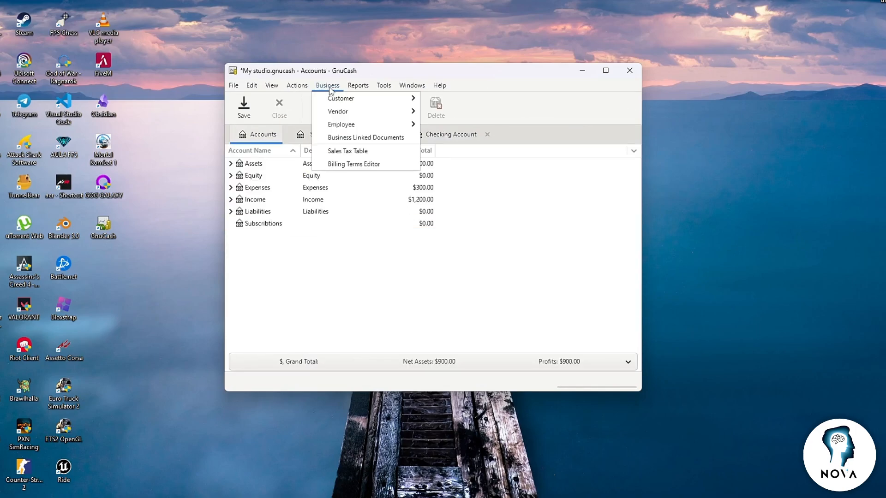
{"action": "mouse_move", "coordinate": [344, 98]}
{"action": "left_click", "coordinate": [455, 137]}
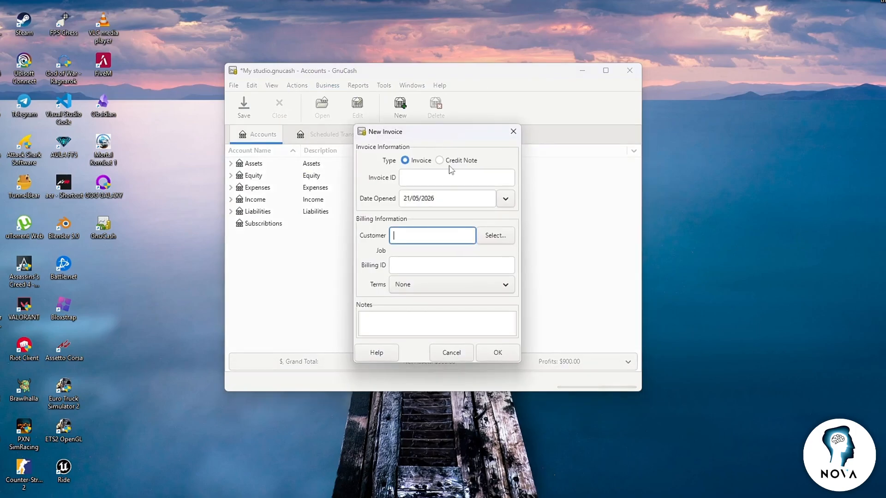
{"action": "left_click", "coordinate": [491, 234]}
{"action": "left_click", "coordinate": [568, 363]}
{"action": "left_click", "coordinate": [441, 290]}
{"action": "left_click", "coordinate": [441, 222]}
{"action": "type", "text": "g"}
{"action": "key", "text": "Return"}
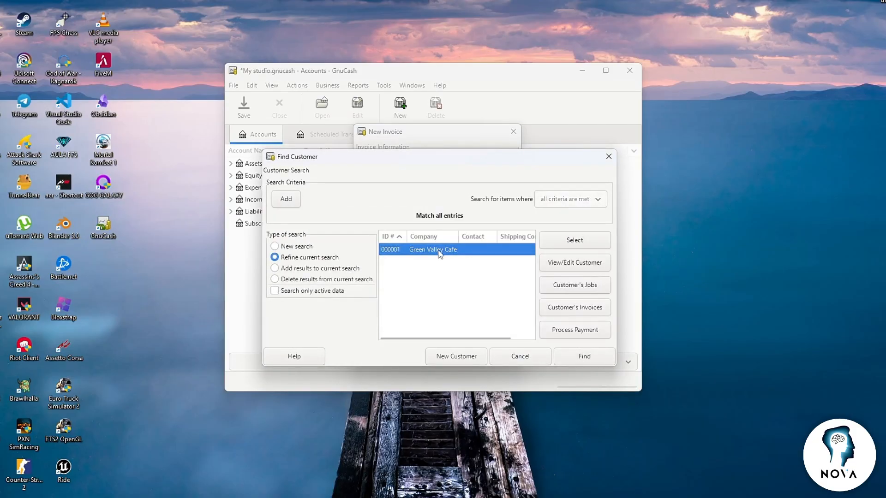
{"action": "left_click", "coordinate": [583, 240]}
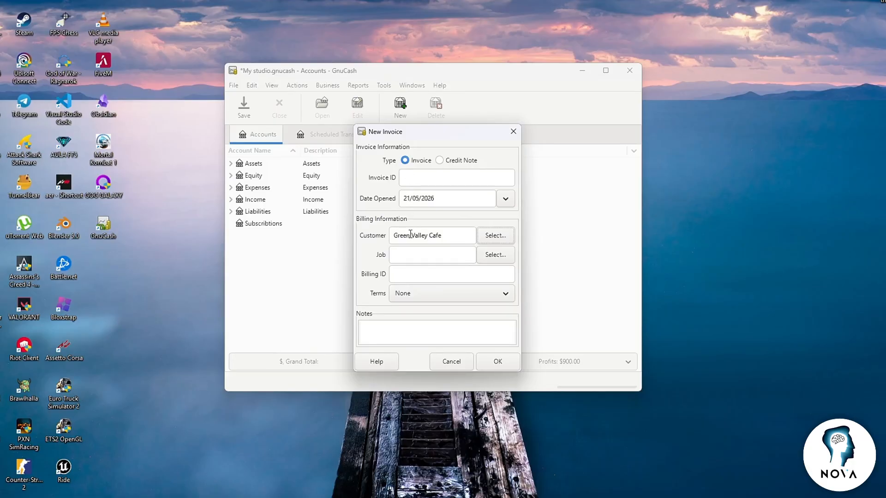
{"action": "key", "text": "Return"}
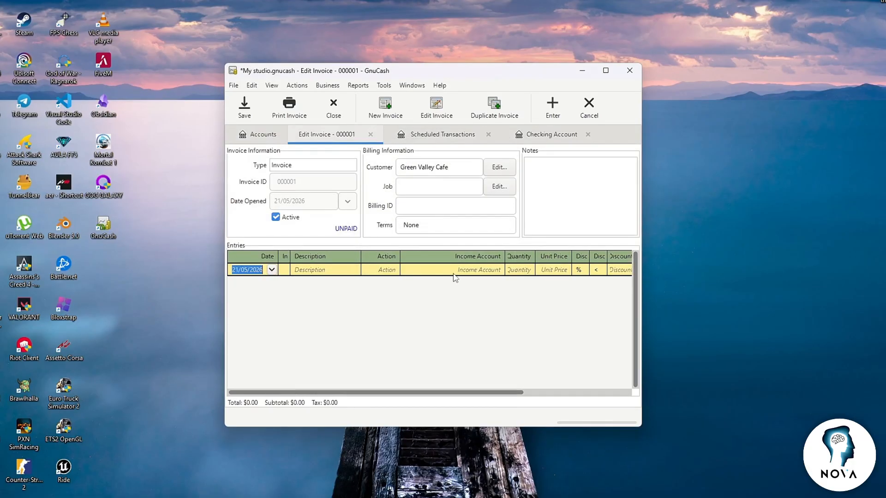
Examine the description, income account and quantity fields of the invoice entry, then close the invoice and return to the account list
{"action": "left_click", "coordinate": [331, 271]}
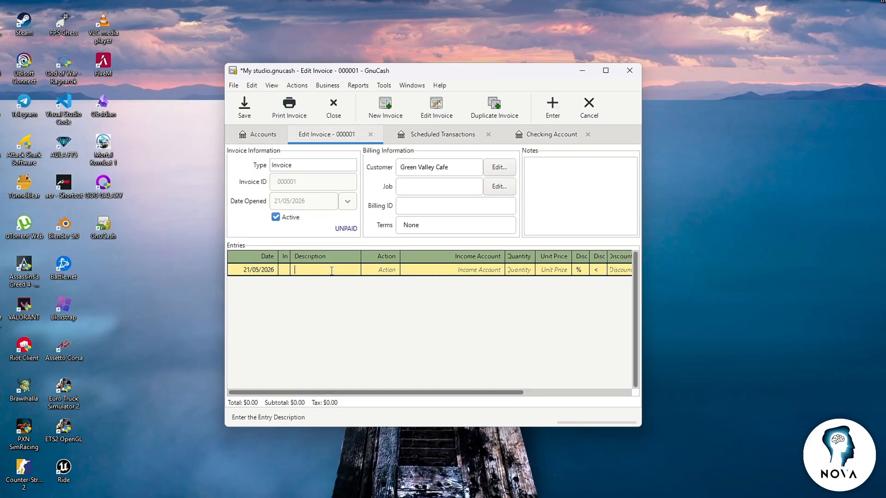
{"action": "left_click", "coordinate": [481, 270]}
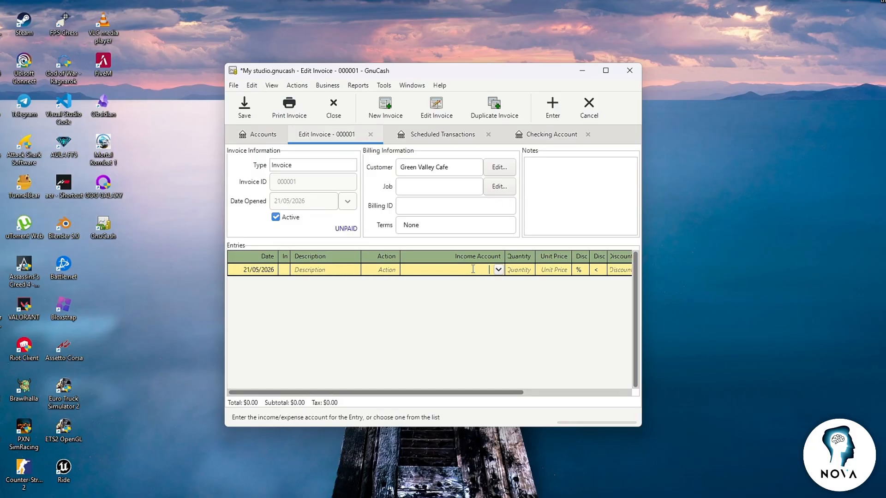
{"action": "left_click", "coordinate": [520, 270]}
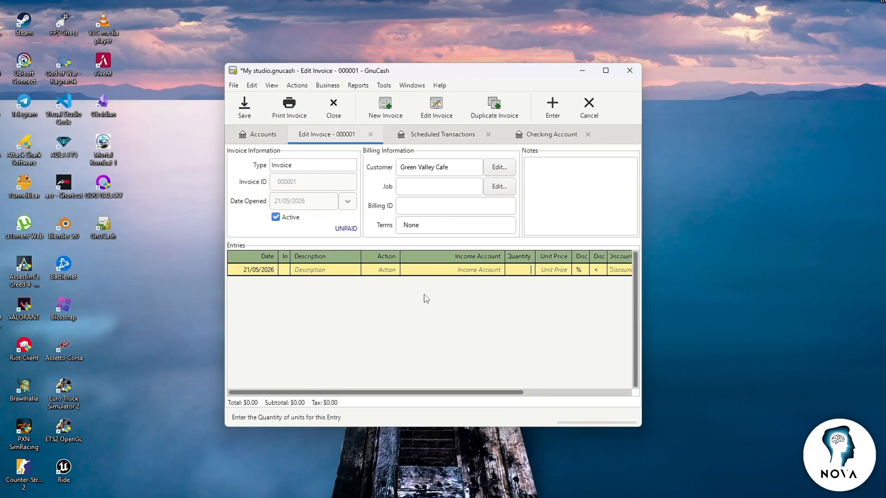
{"action": "left_click", "coordinate": [371, 135]}
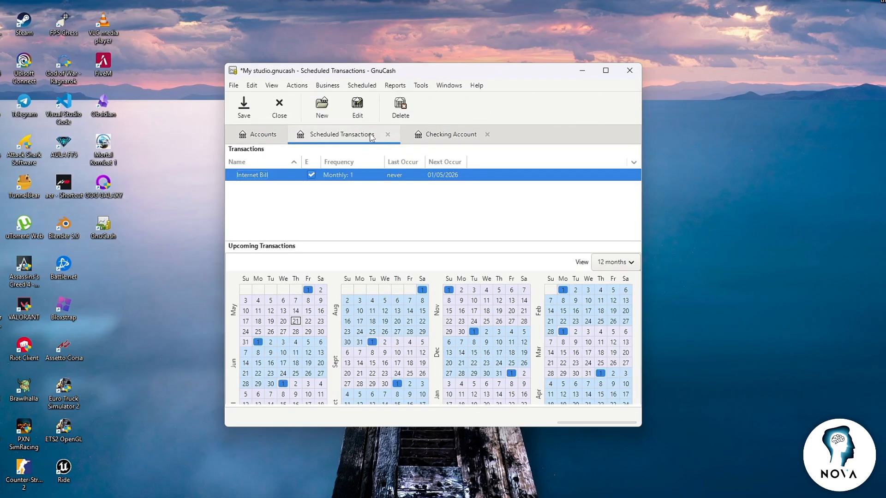
{"action": "left_click", "coordinate": [262, 134]}
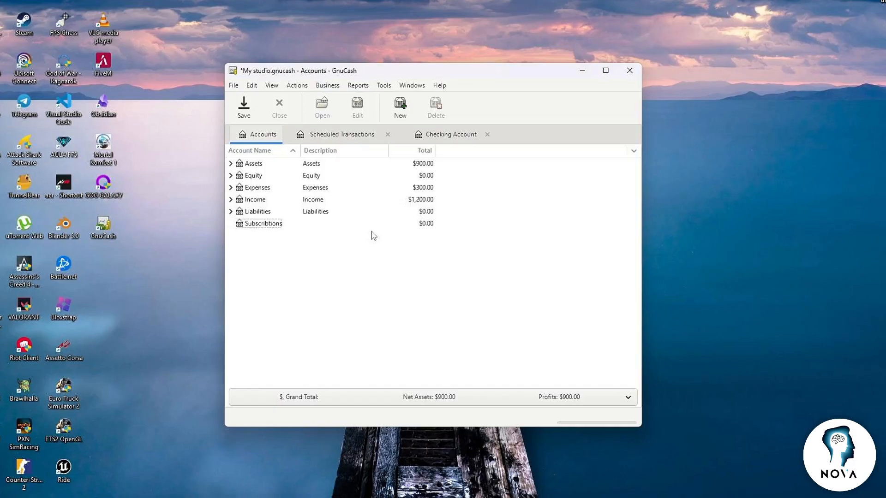
Create a new vendor with the company name "City print solutions", leaving its payment information at the defaults, and save it
{"action": "left_click", "coordinate": [328, 86]}
{"action": "mouse_move", "coordinate": [351, 114]}
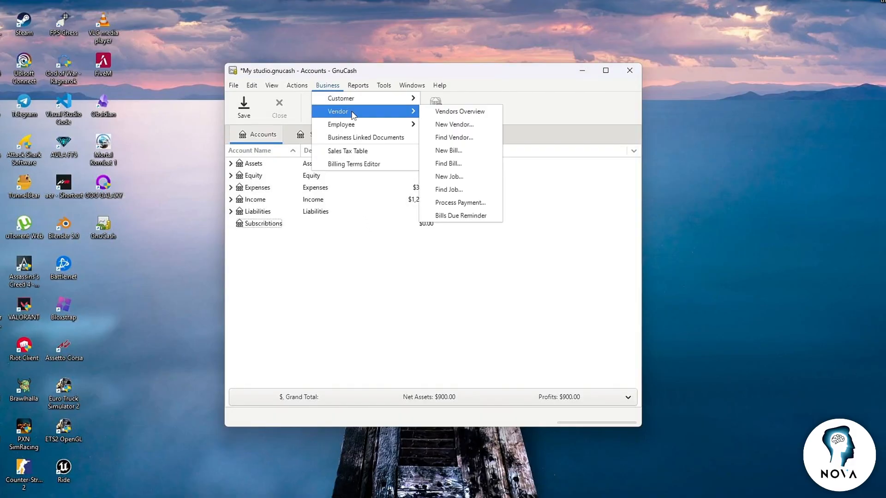
{"action": "left_click", "coordinate": [444, 125]}
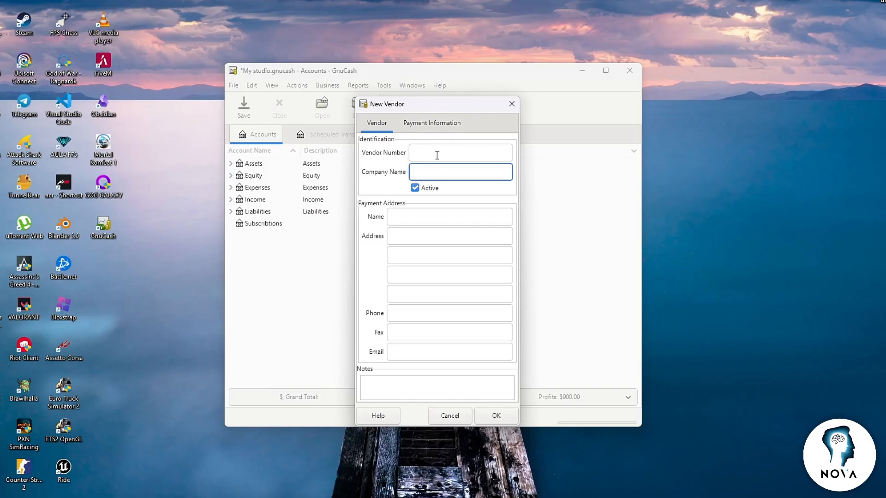
{"action": "type", "text": "City print solutions"}
{"action": "left_click", "coordinate": [432, 123]}
{"action": "left_click", "coordinate": [376, 123]}
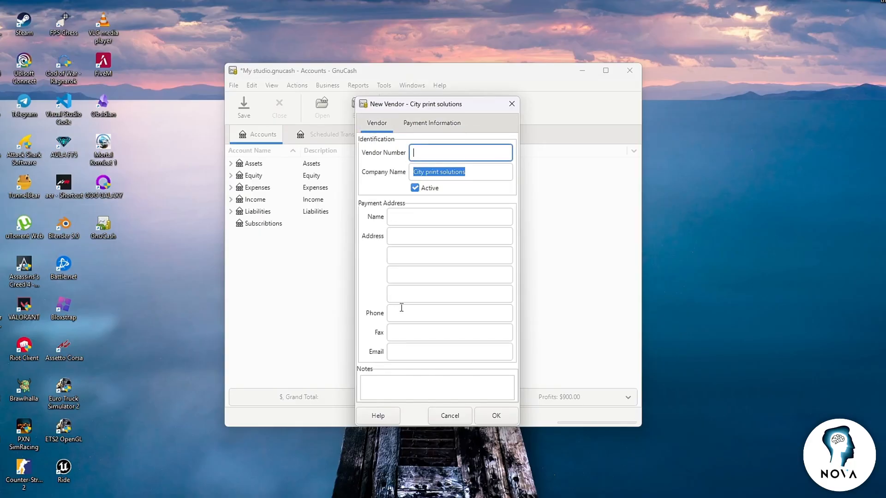
{"action": "left_click", "coordinate": [495, 416]}
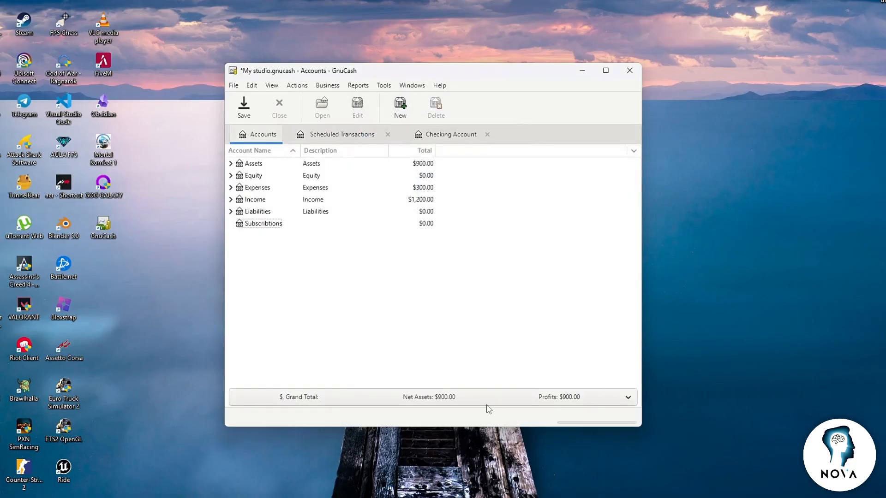
Examine the identification and billing fields of a new employee record, try to save it blank, and cancel it
{"action": "left_click", "coordinate": [342, 86]}
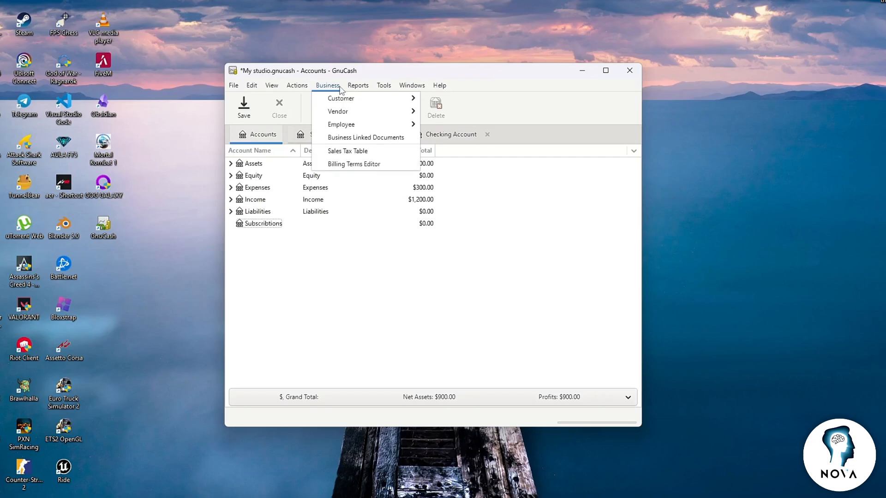
{"action": "mouse_move", "coordinate": [375, 128]}
{"action": "left_click", "coordinate": [459, 138]}
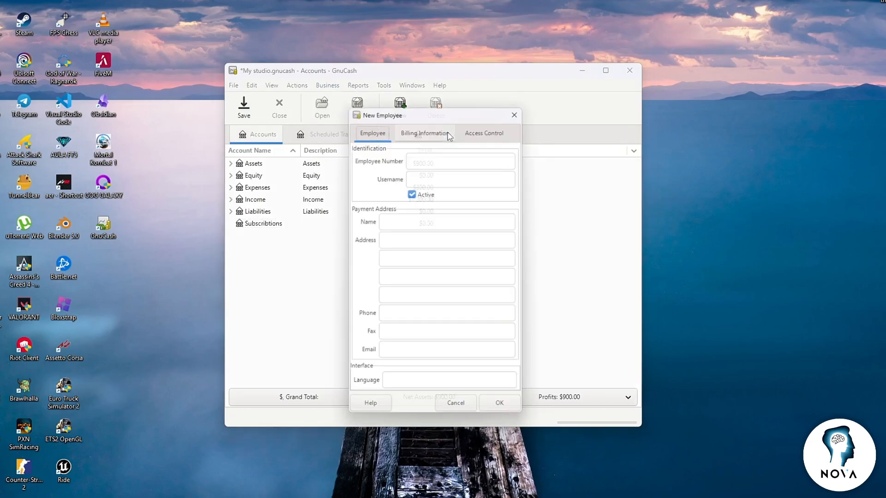
{"action": "left_click", "coordinate": [423, 174]}
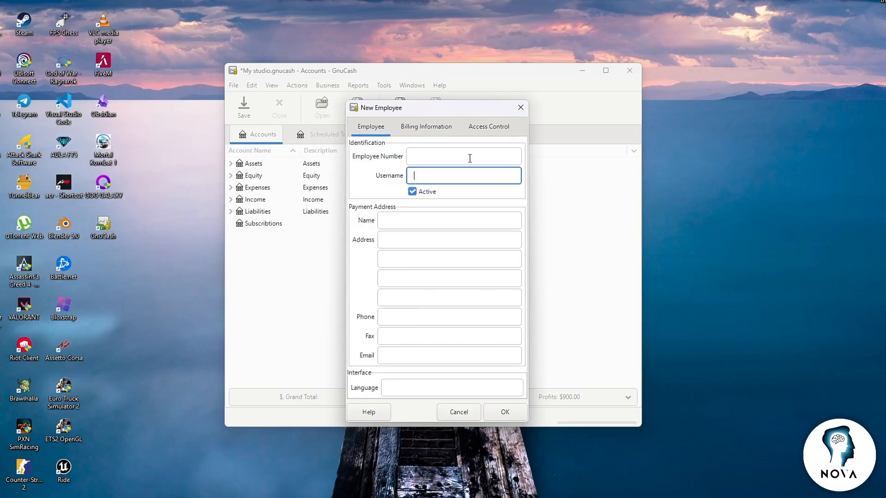
{"action": "left_click", "coordinate": [426, 127]}
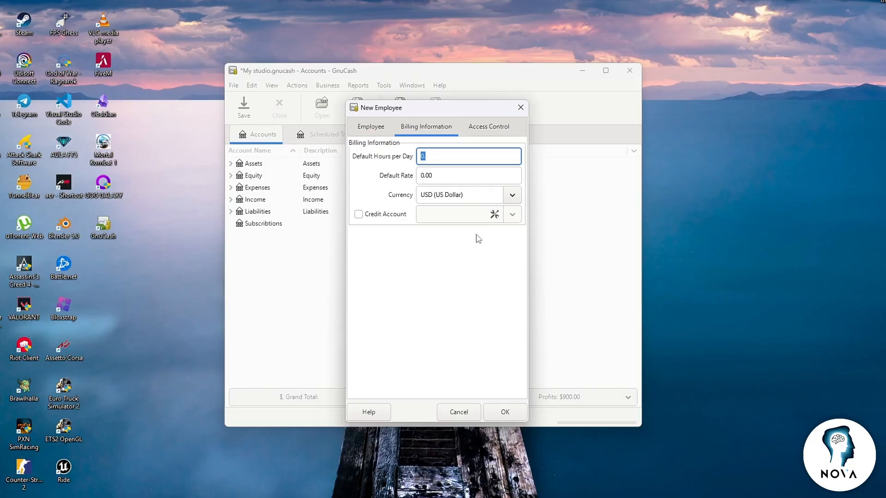
{"action": "left_click", "coordinate": [507, 417]}
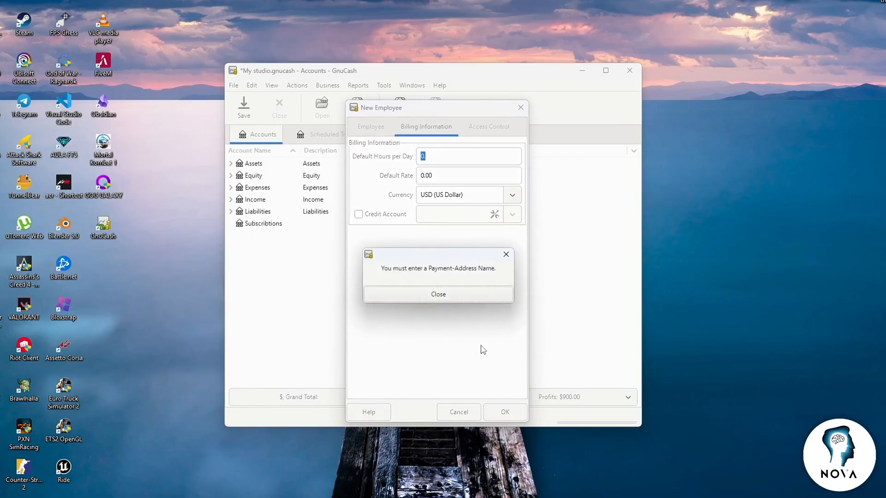
{"action": "left_click", "coordinate": [457, 295]}
{"action": "left_click", "coordinate": [458, 412]}
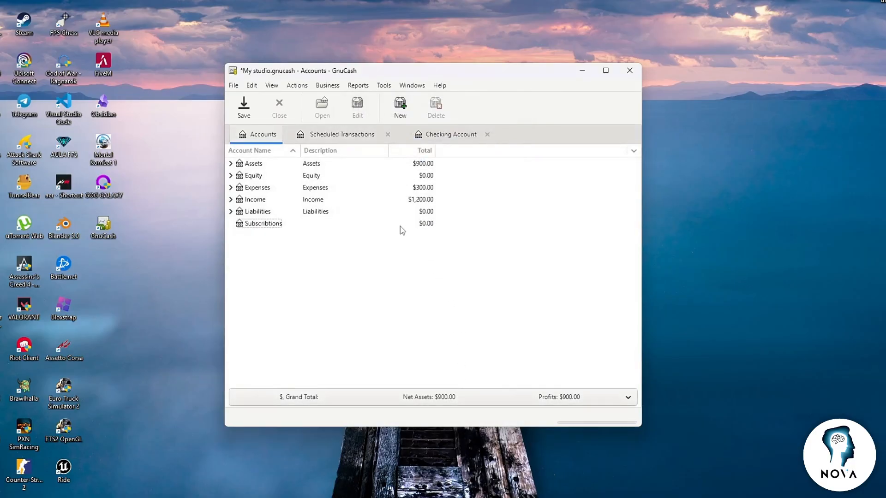
Generate the Balance Sheet report and read through its assets, liabilities and equity sections
{"action": "left_click", "coordinate": [361, 88]}
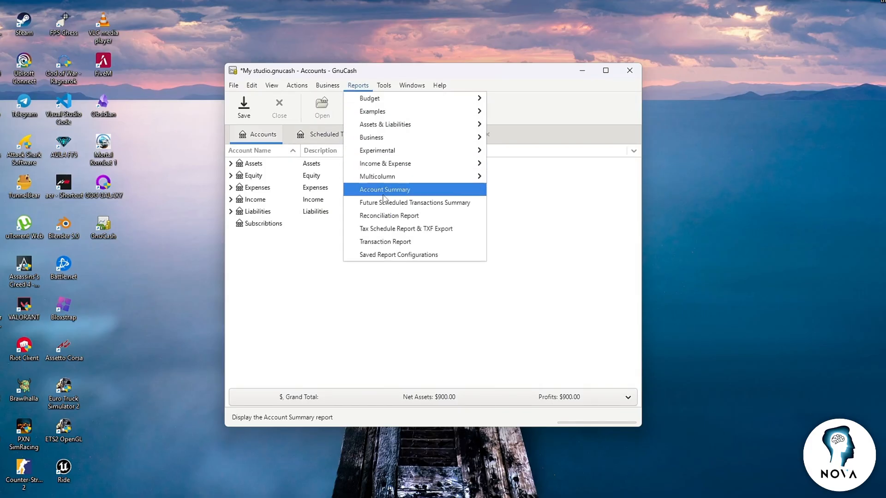
{"action": "mouse_move", "coordinate": [454, 124]}
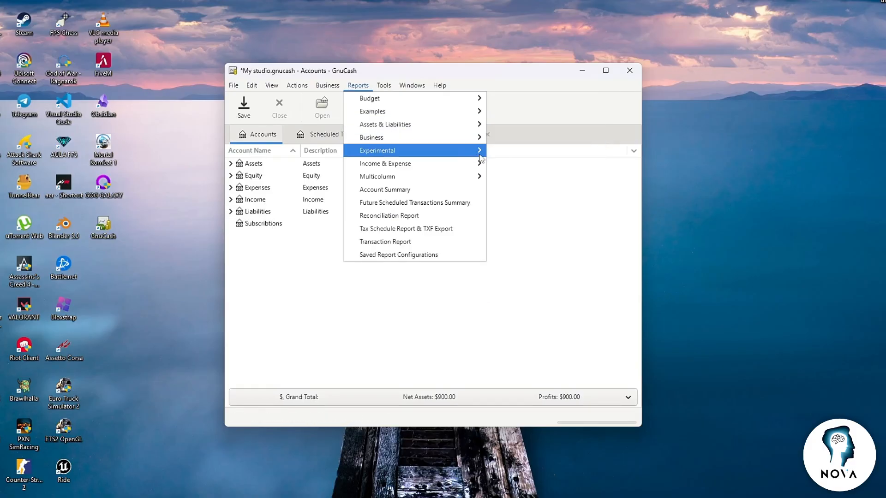
{"action": "mouse_move", "coordinate": [480, 151]}
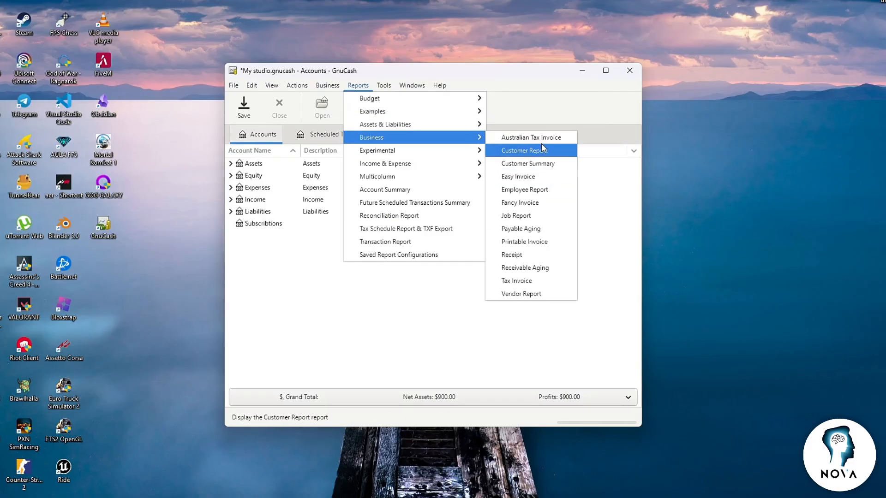
{"action": "left_click", "coordinate": [520, 175]}
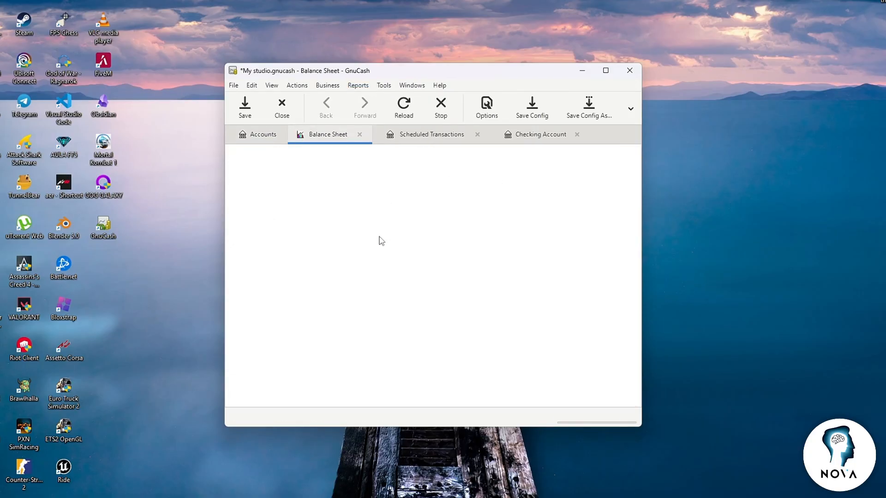
{"action": "scroll", "coordinate": [378, 208], "scroll_direction": "down", "scroll_amount": 2}
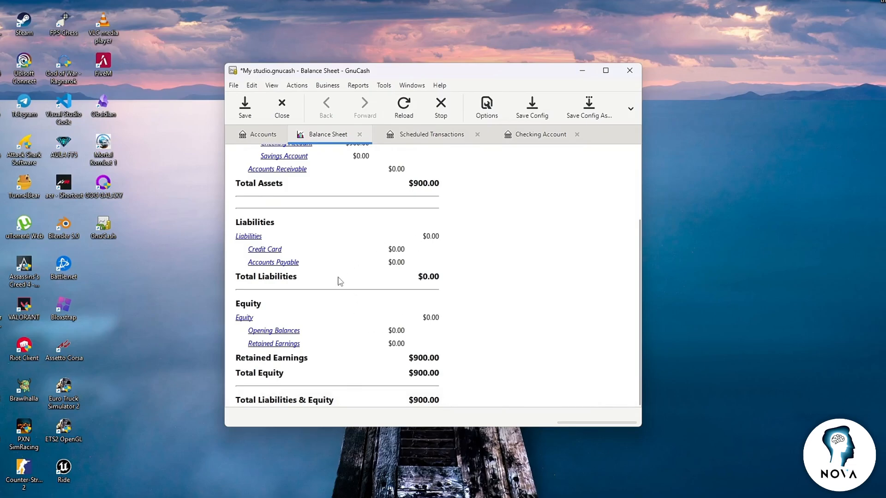
{"action": "scroll", "coordinate": [387, 343], "scroll_direction": "up", "scroll_amount": 5}
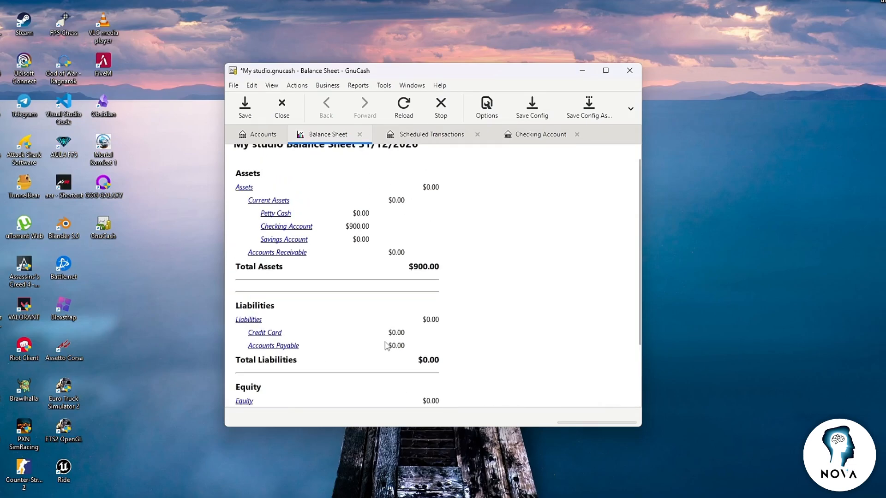
{"action": "scroll", "coordinate": [377, 297], "scroll_direction": "down", "scroll_amount": 5}
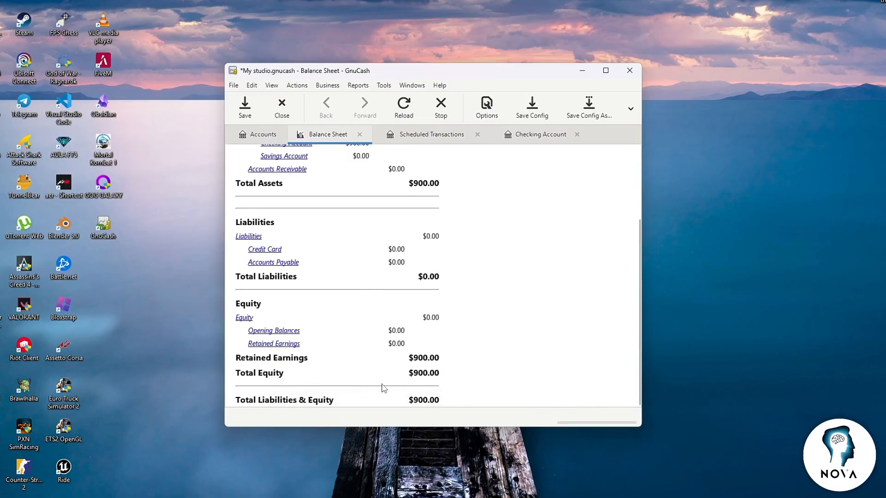
{"action": "scroll", "coordinate": [405, 341], "scroll_direction": "up", "scroll_amount": 1}
{"action": "scroll", "coordinate": [406, 341], "scroll_direction": "up", "scroll_amount": 4}
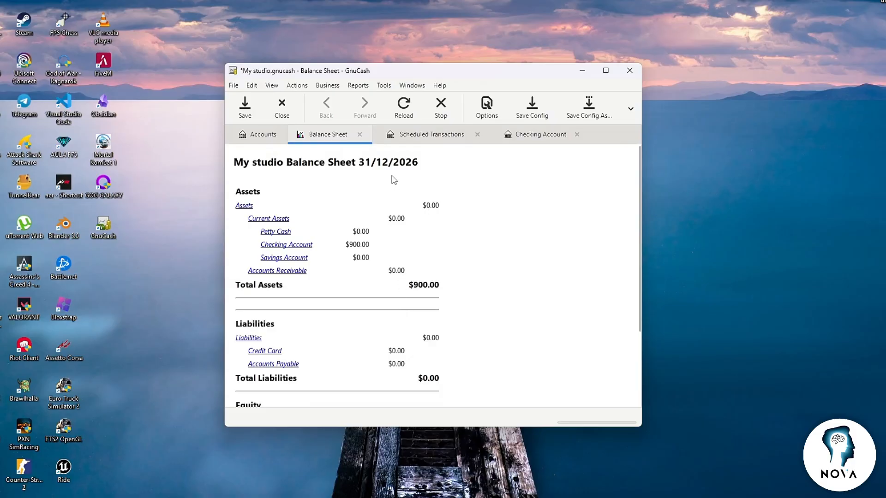
Generate the Income/Expense Chart report and inspect the income, expense and net profit bars for May 2026
{"action": "left_click", "coordinate": [358, 85]}
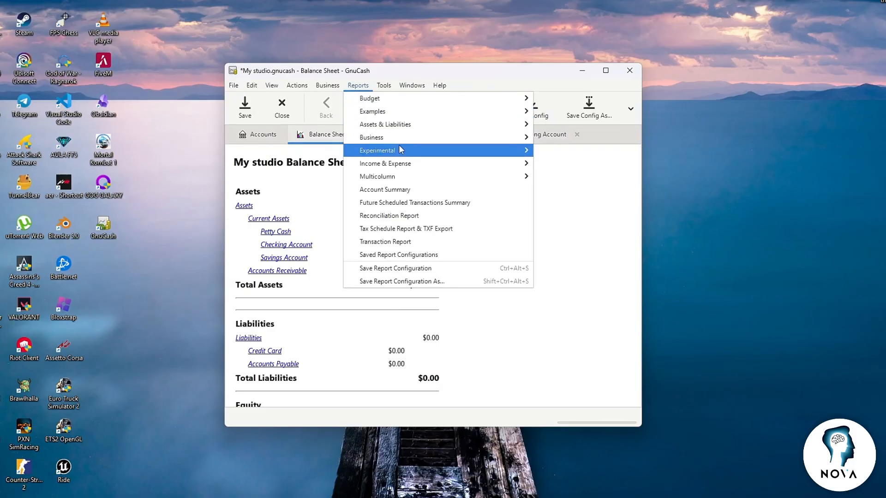
{"action": "mouse_move", "coordinate": [485, 163]}
{"action": "left_click", "coordinate": [582, 229]}
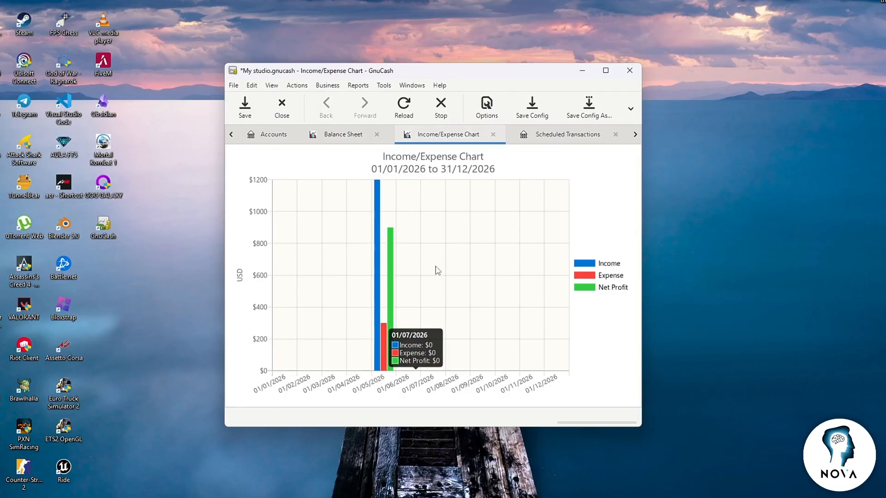
{"action": "mouse_move", "coordinate": [392, 238]}
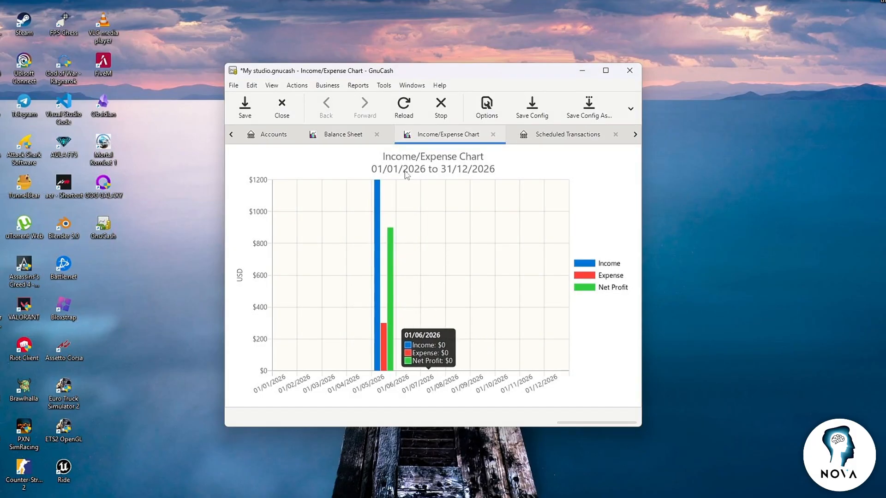
Look over the Price Database, close it, and review the other available tools without starting one
{"action": "left_click", "coordinate": [384, 86]}
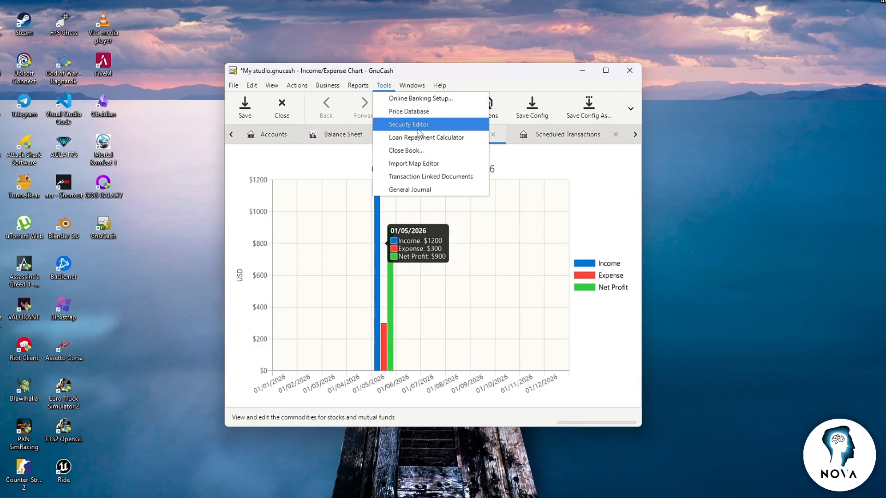
{"action": "left_click", "coordinate": [417, 112]}
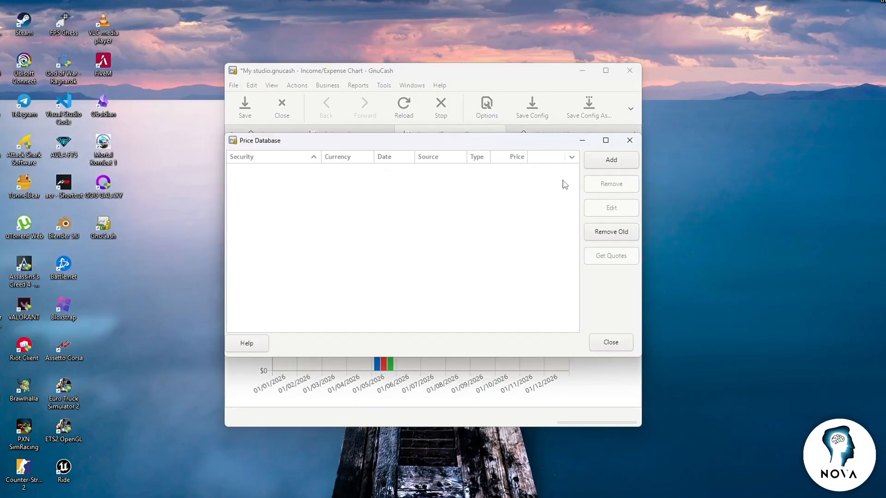
{"action": "left_click", "coordinate": [629, 142]}
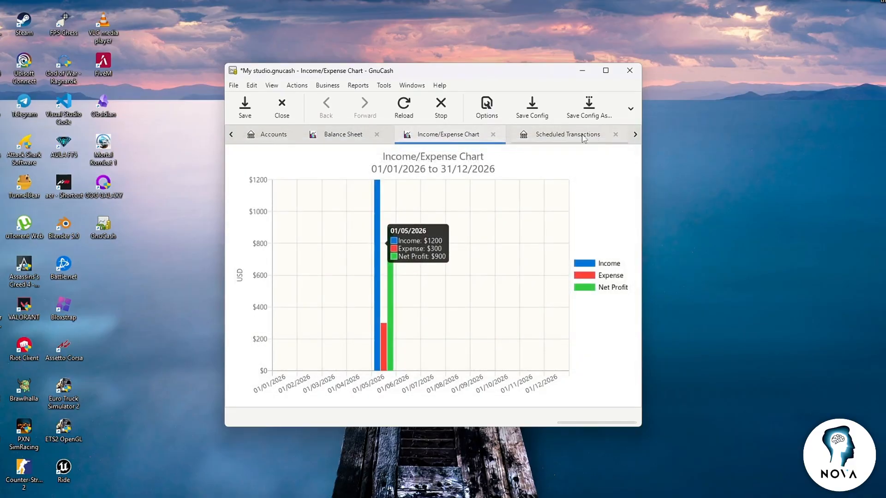
{"action": "left_click", "coordinate": [391, 90]}
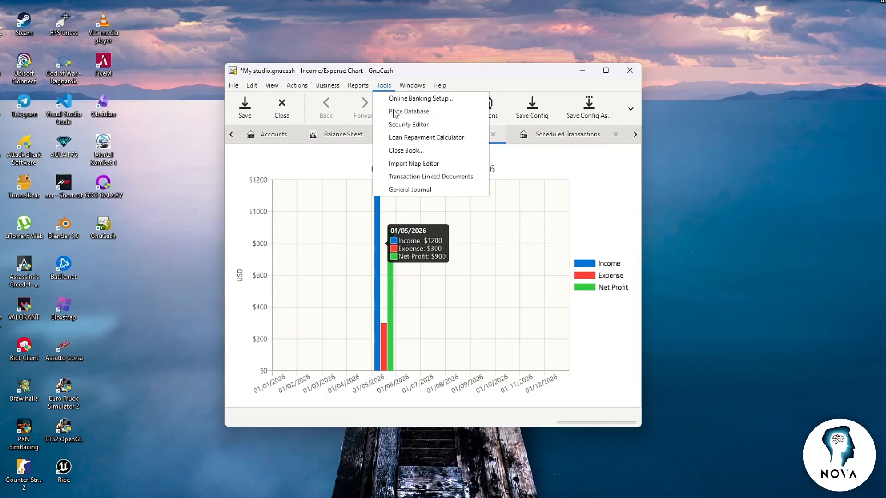
{"action": "left_click", "coordinate": [329, 166]}
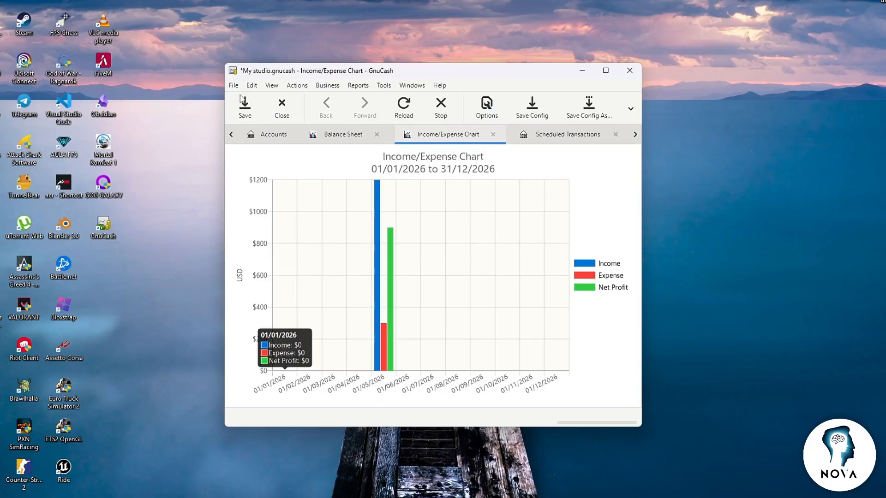
Return to the account list and review the available file import options without importing anything
{"action": "left_click", "coordinate": [268, 134]}
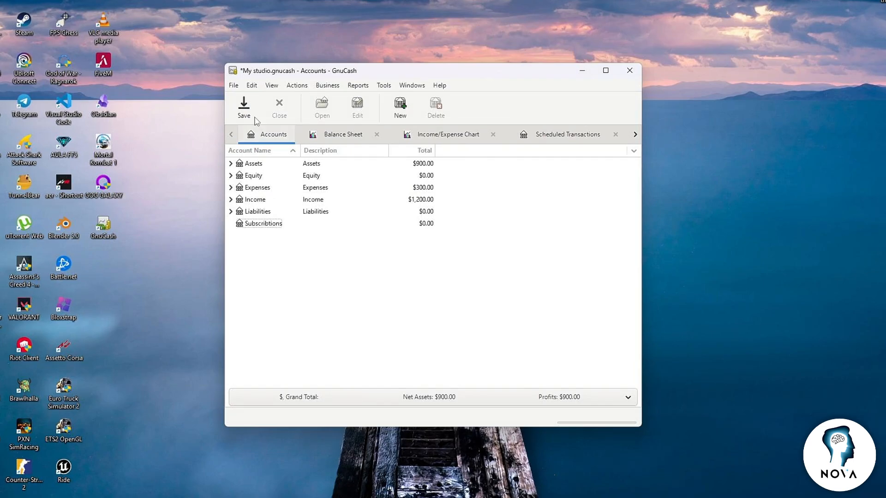
{"action": "left_click", "coordinate": [233, 85]}
{"action": "mouse_move", "coordinate": [252, 125]}
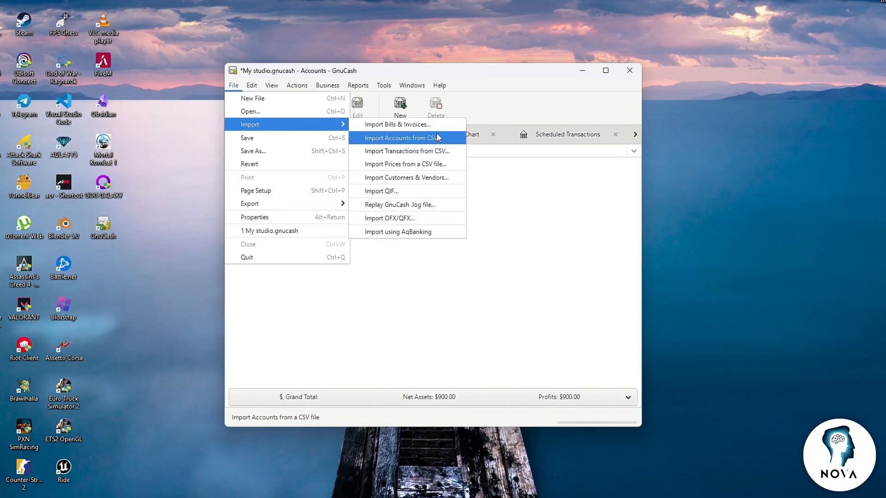
{"action": "left_click", "coordinate": [428, 265]}
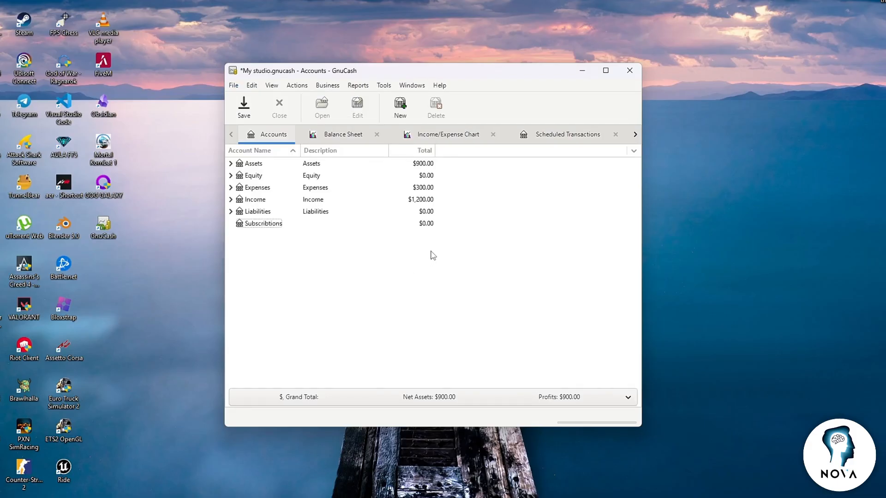